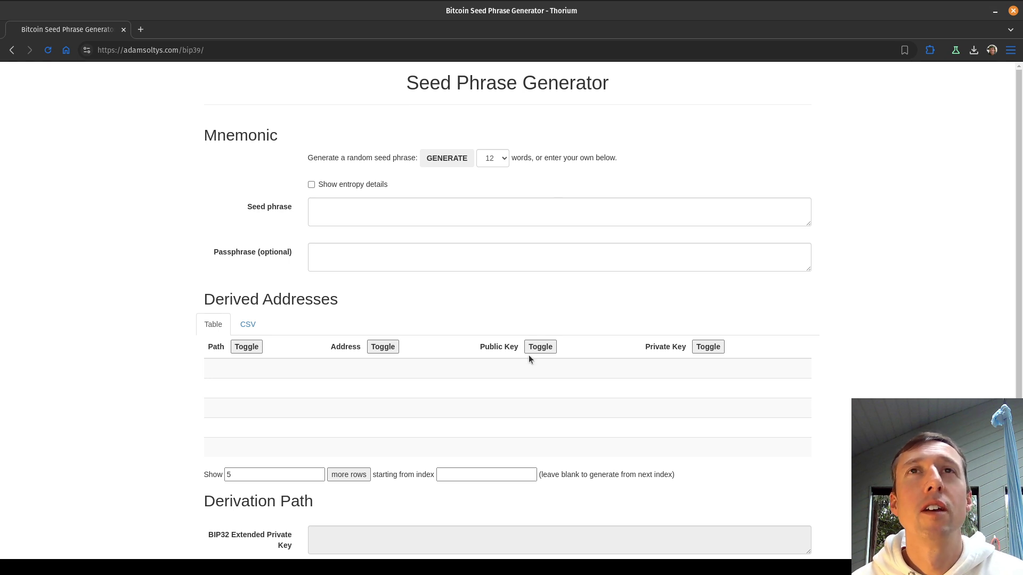
# Save the generator page to Downloads as Bitcoin Seed Phrase Generator.html, replacing the old copy.
pyautogui.click(236, 52)
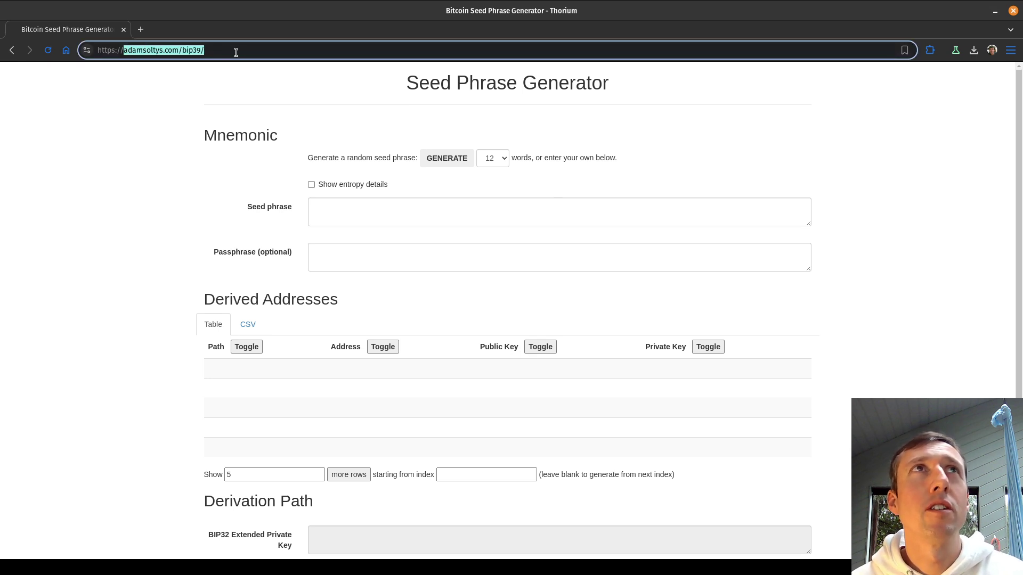
pyautogui.click(461, 289)
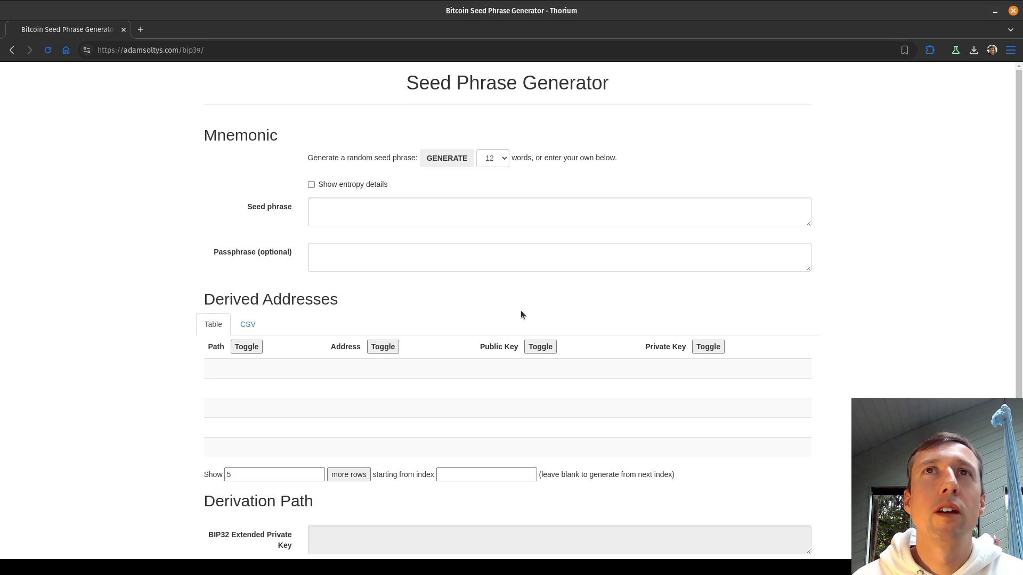
pyautogui.rightClick(570, 290)
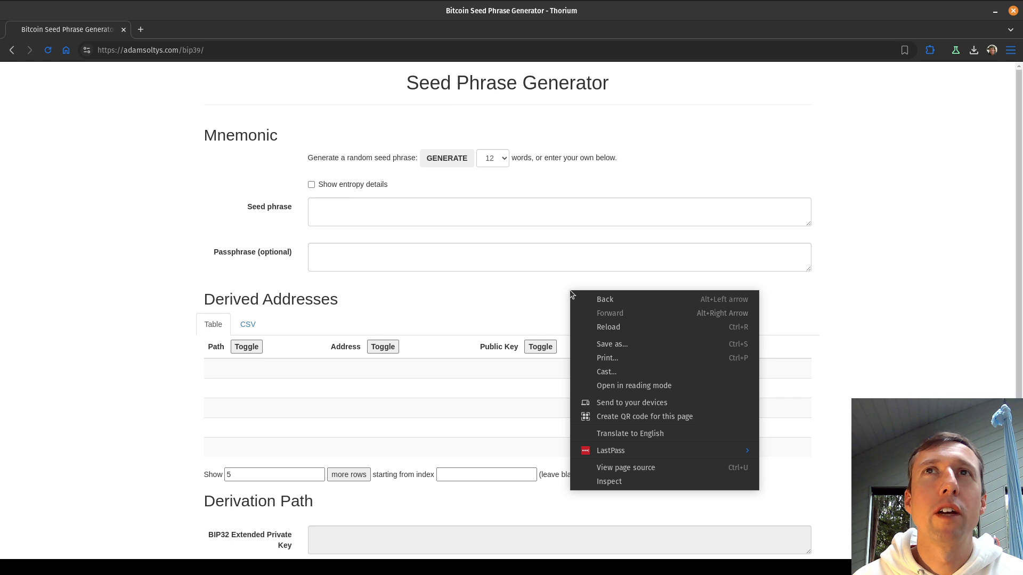
pyautogui.click(637, 339)
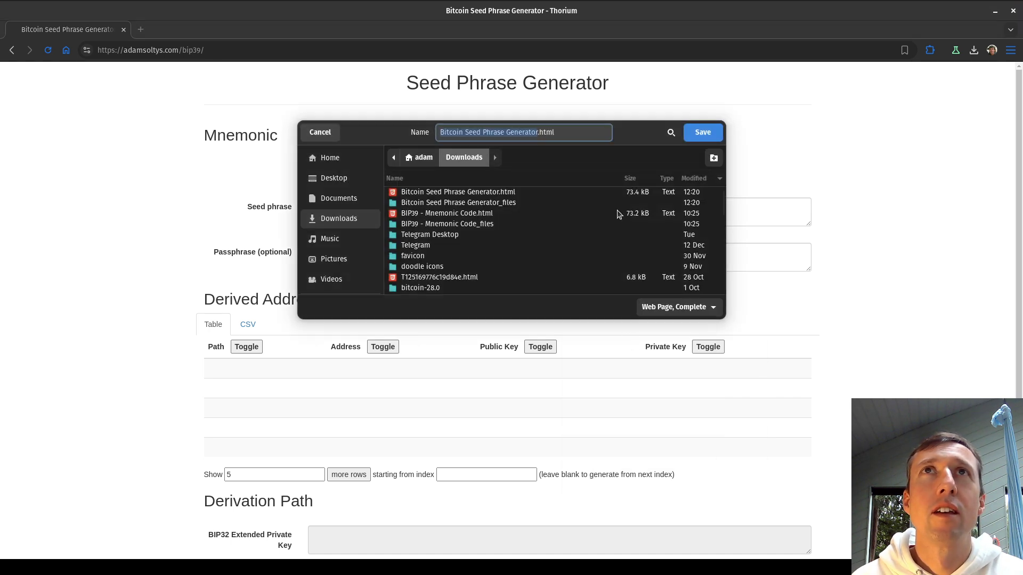
pyautogui.click(701, 132)
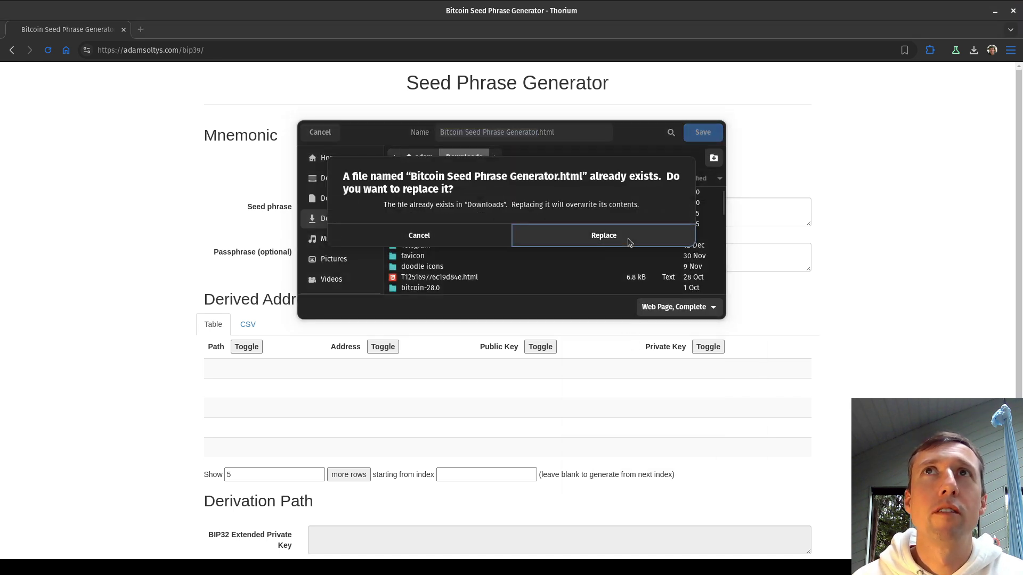
pyautogui.click(627, 240)
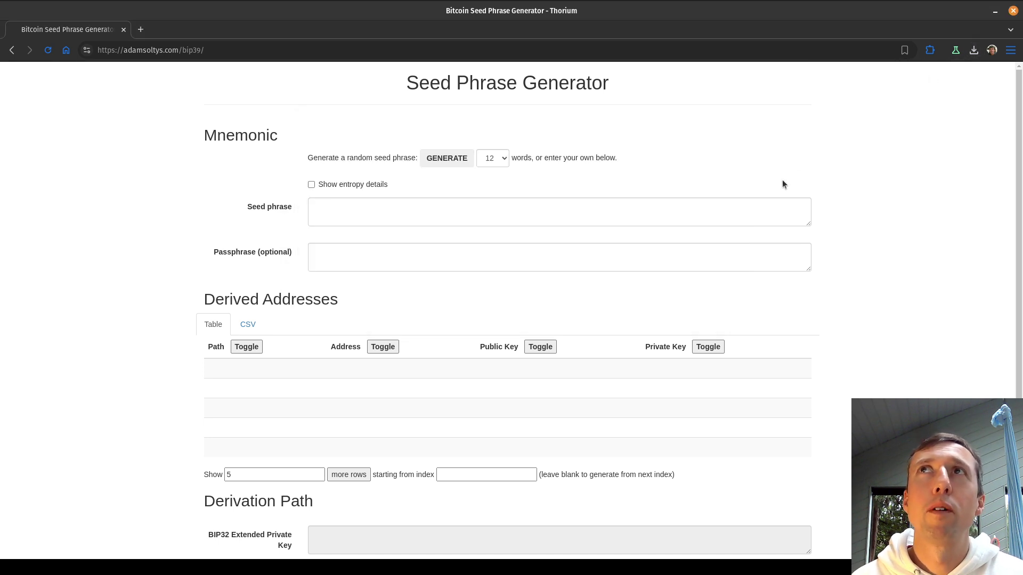
# Open the saved local HTML file from the downloads list in a new tab.
pyautogui.click(974, 50)
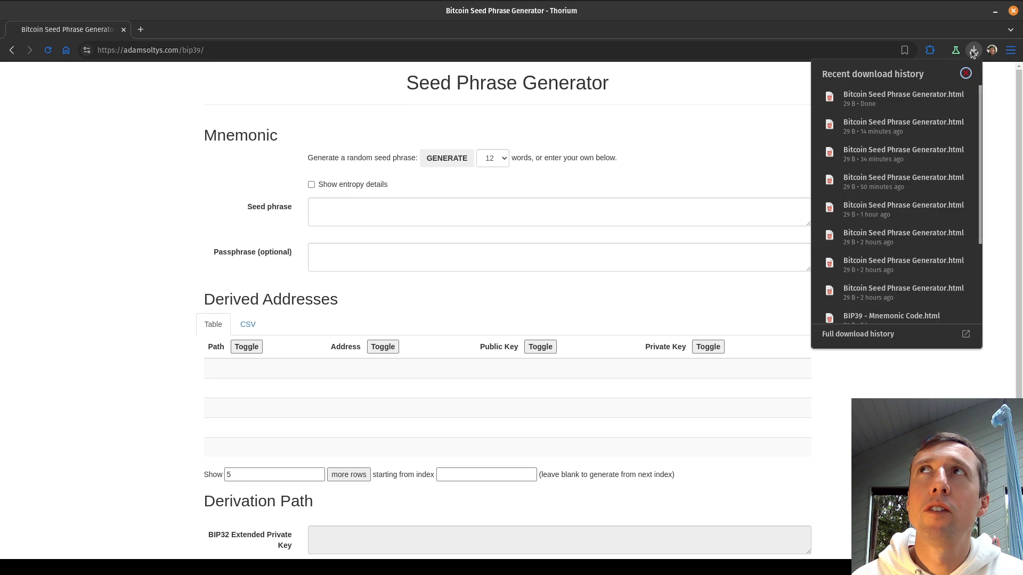
pyautogui.click(888, 97)
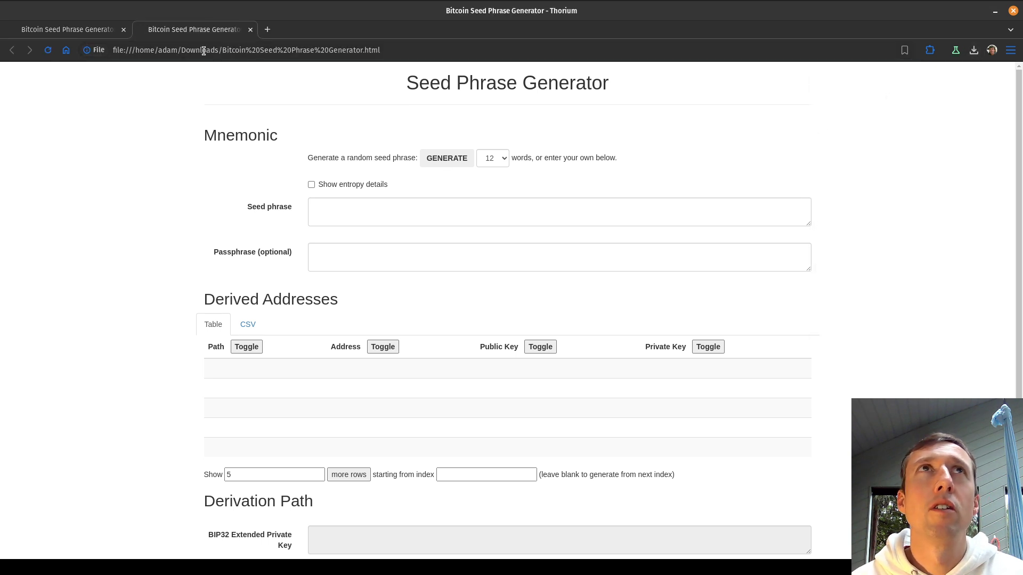
pyautogui.moveTo(204, 51); pyautogui.dragTo(434, 52)
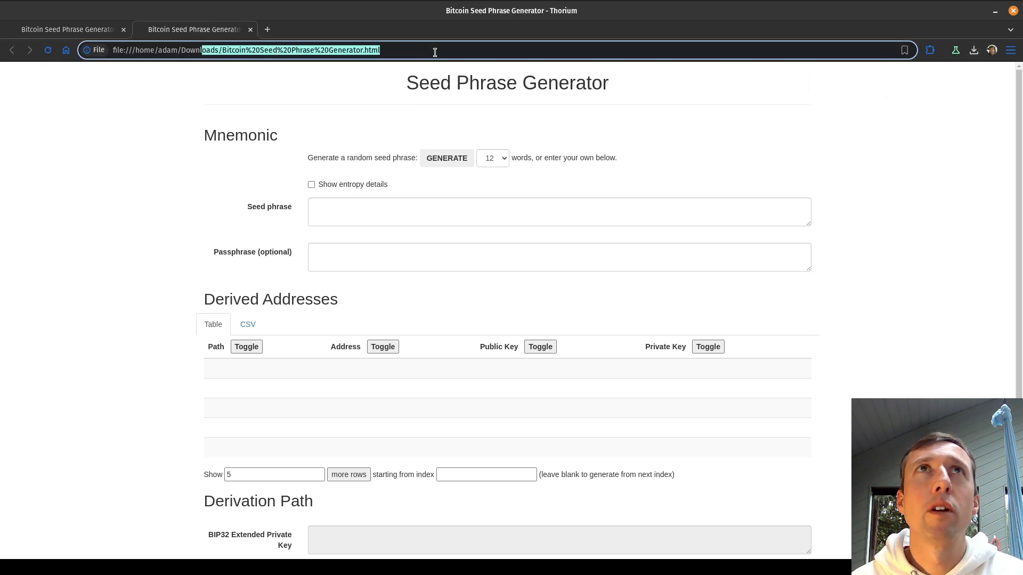
pyautogui.click(566, 301)
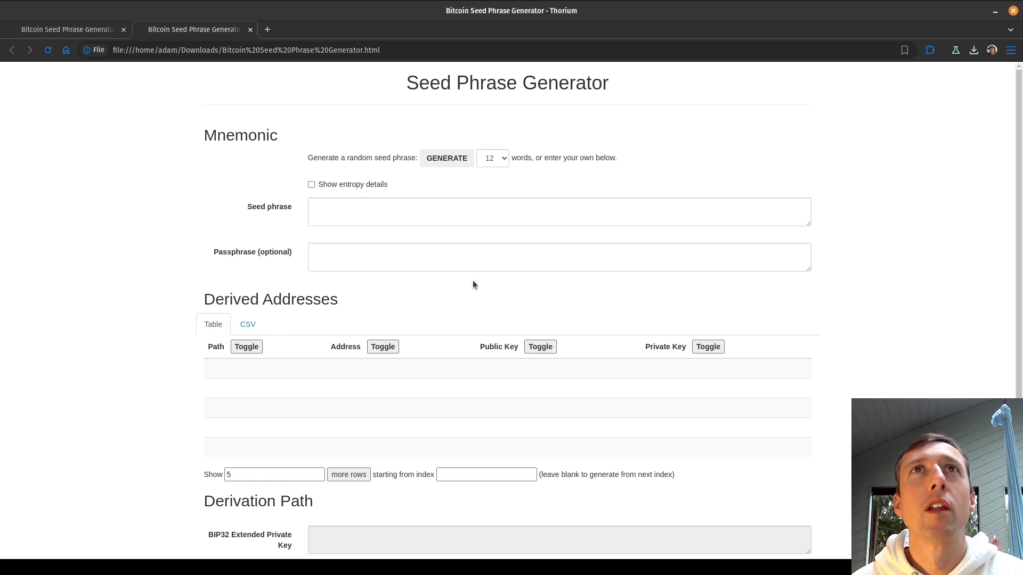
# Generate a random 12-word seed phrase and select it.
pyautogui.click(449, 161)
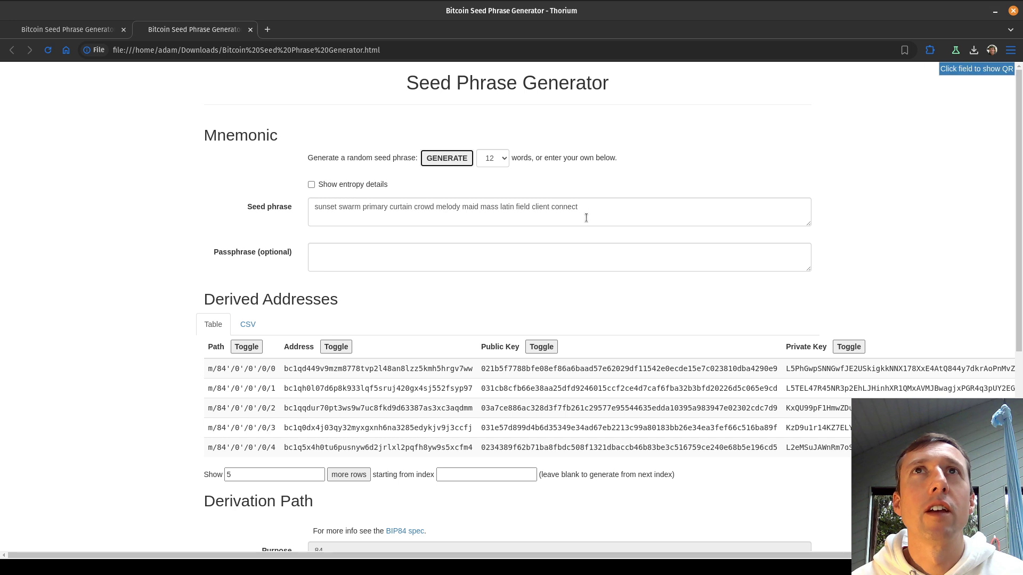
pyautogui.moveTo(585, 211); pyautogui.dragTo(288, 205)
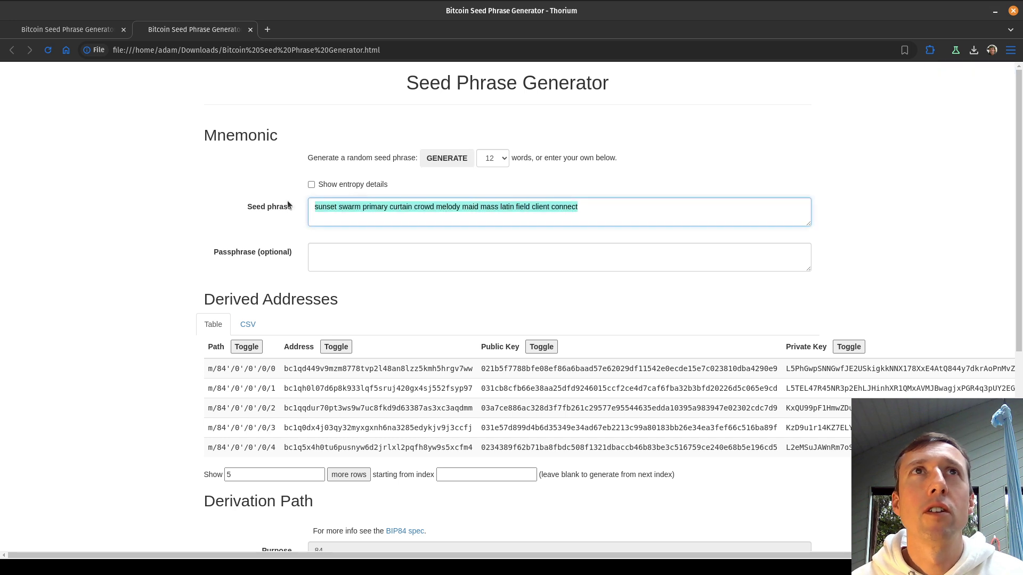
pyautogui.click(499, 292)
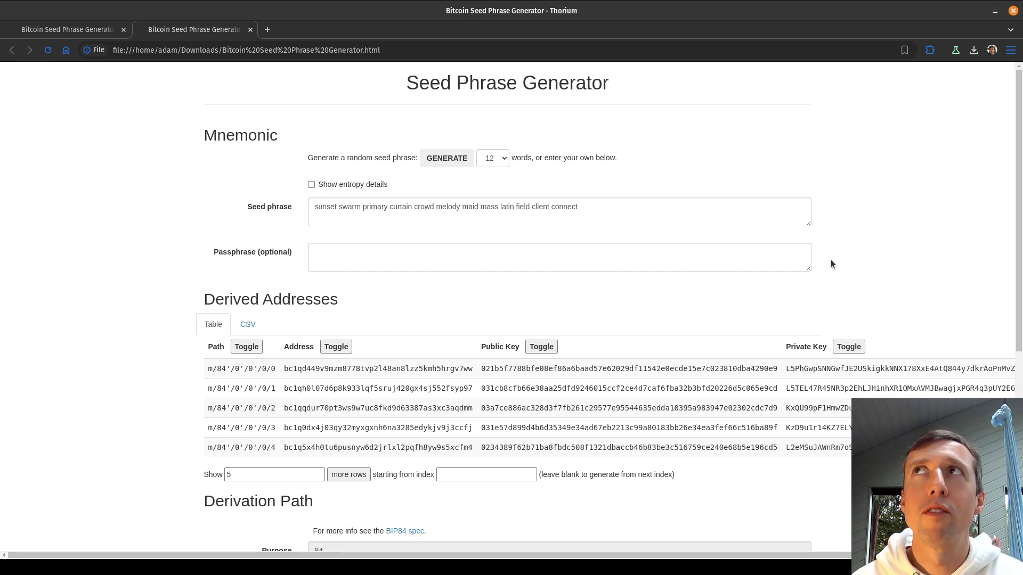
# Add ten more derived address rows, extending the list to /0/14.
pyautogui.click(350, 474)
pyautogui.scroll(-1, 355, 517)
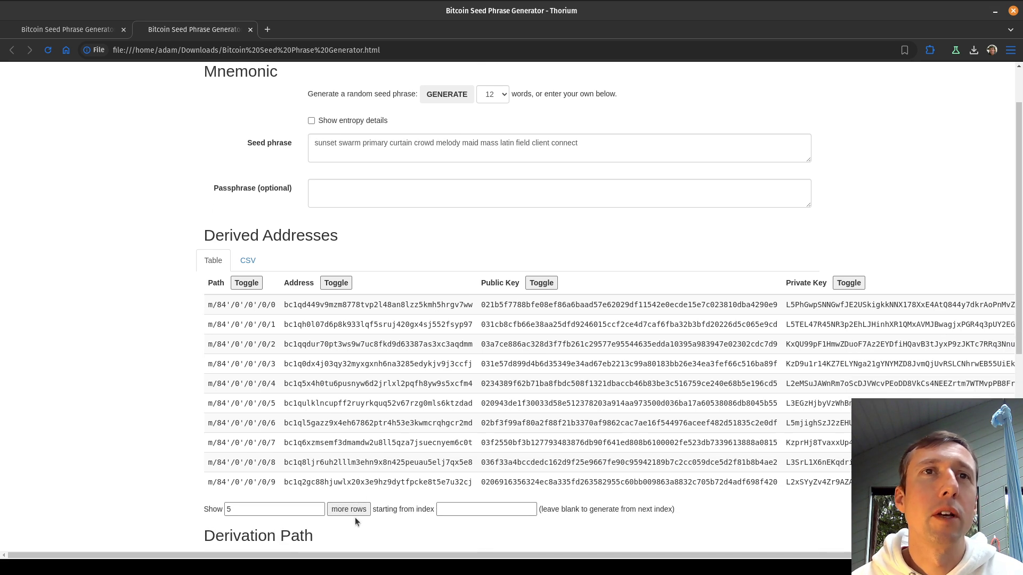
pyautogui.click(363, 507)
pyautogui.scroll(-1, 363, 508)
pyautogui.scroll(-2, 363, 508)
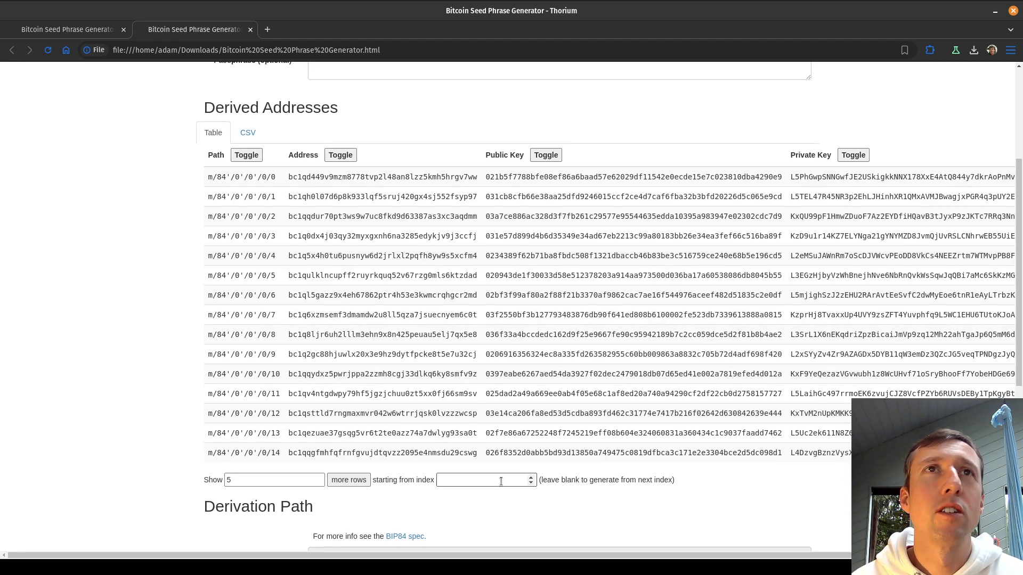
pyautogui.scroll(4, 408, 526)
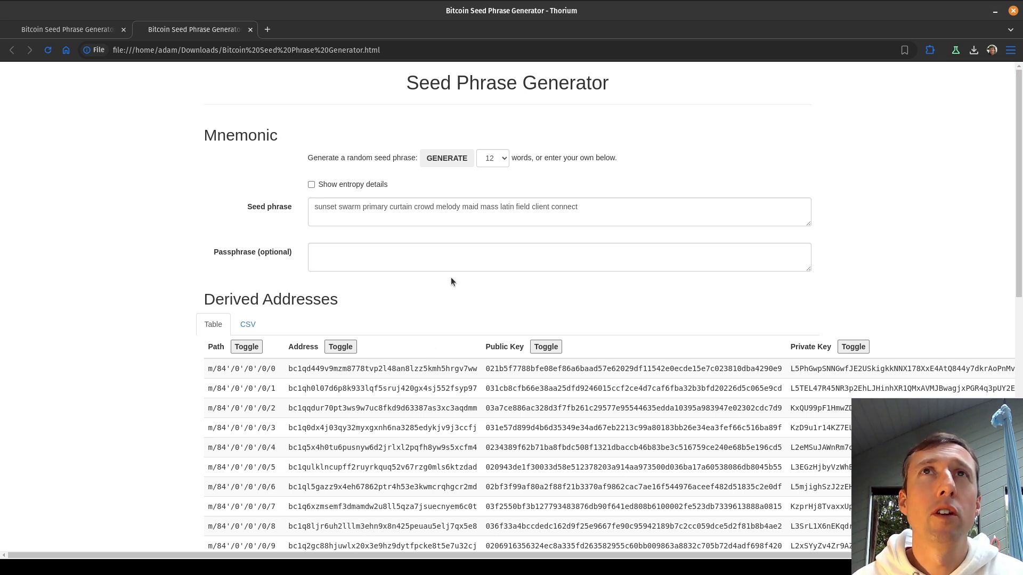
# Delete the existing seed phrase, clearing its derived addresses.
pyautogui.moveTo(584, 212); pyautogui.dragTo(301, 179)
pyautogui.hotkey('ctrl', 'c')
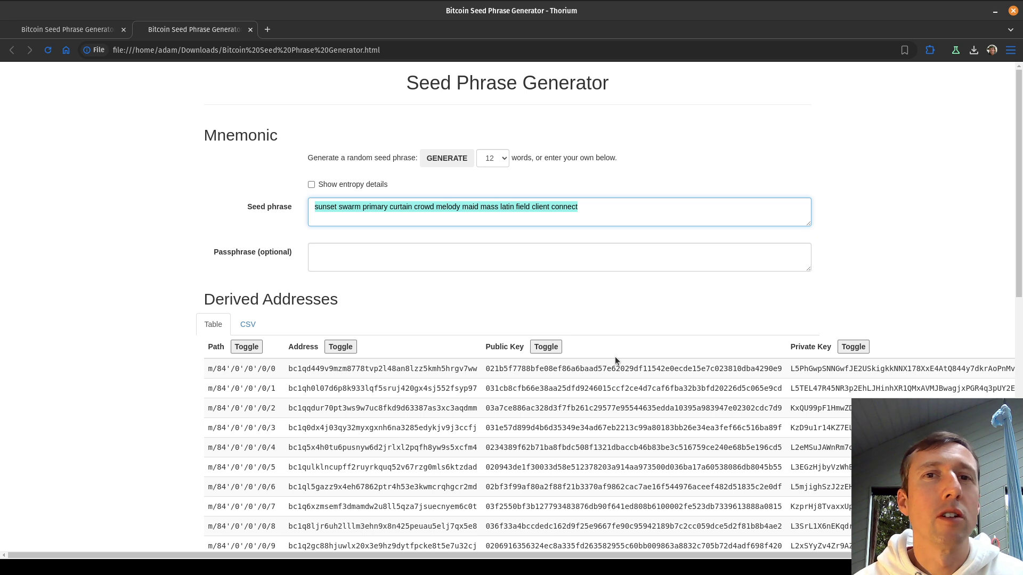
pyautogui.press('BackSpace')
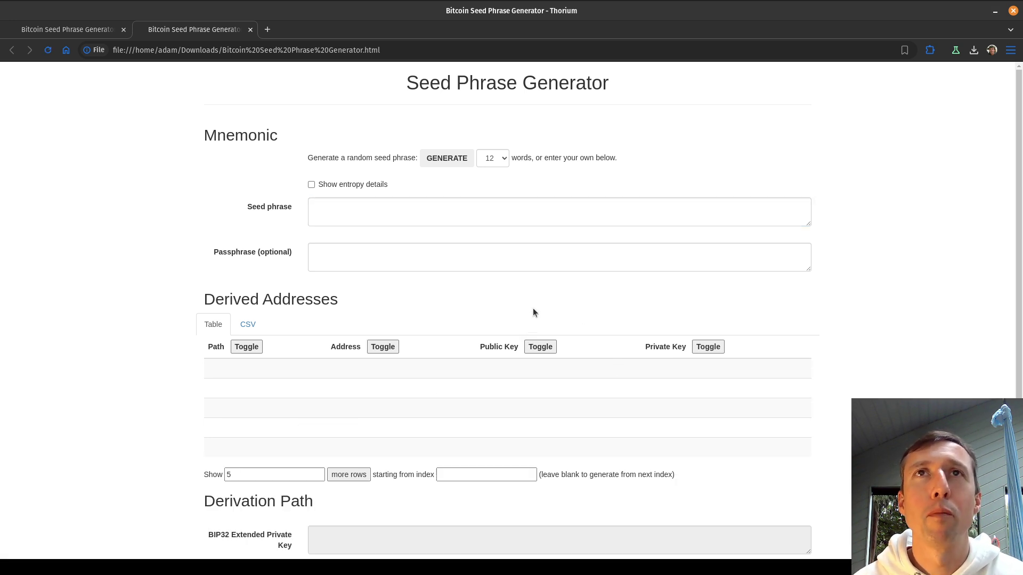
pyautogui.click(395, 218)
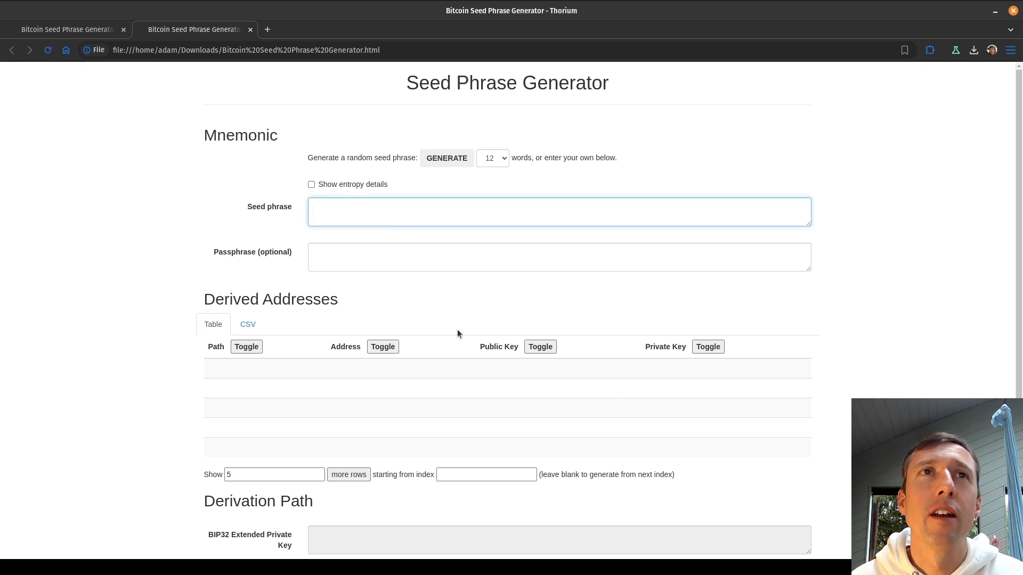
# Generate four fresh random 12-word seed phrases in succession.
pyautogui.click(449, 160)
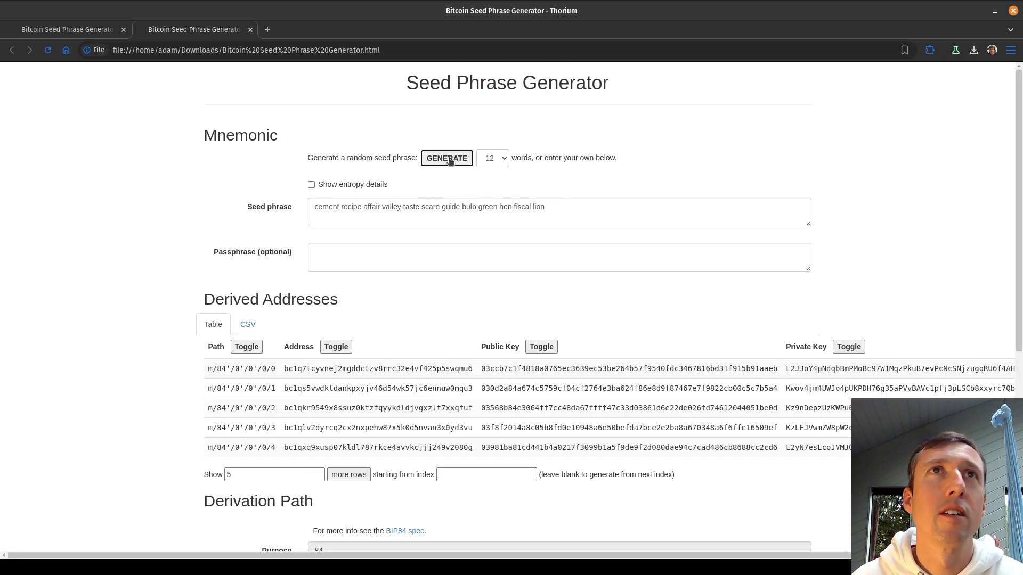
pyautogui.click(450, 162)
pyautogui.click(450, 161)
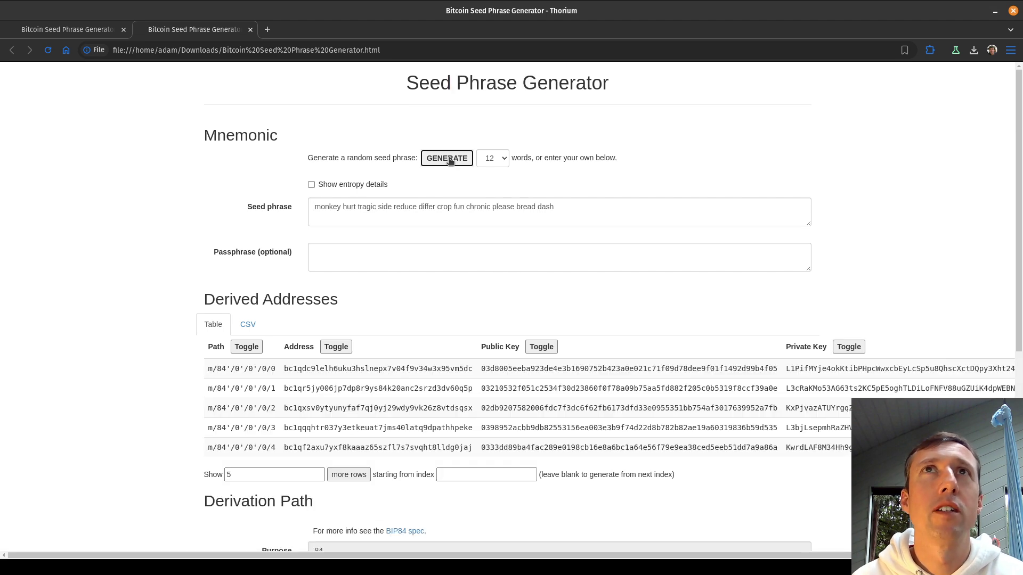
pyautogui.click(450, 161)
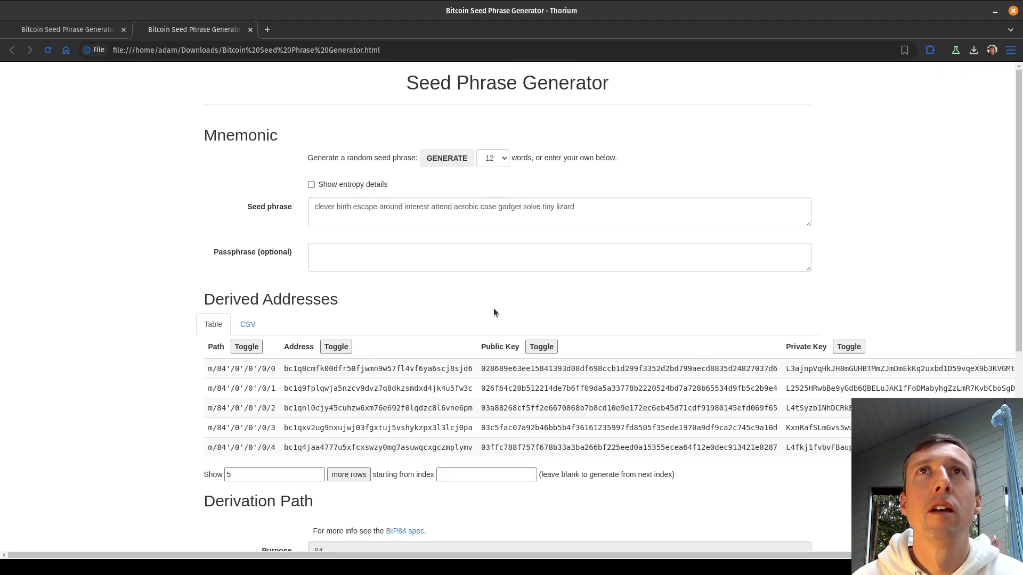
# Paste the earlier seed phrase over the current one, leaving the passphrase empty.
pyautogui.click(592, 208)
pyautogui.click(592, 207)
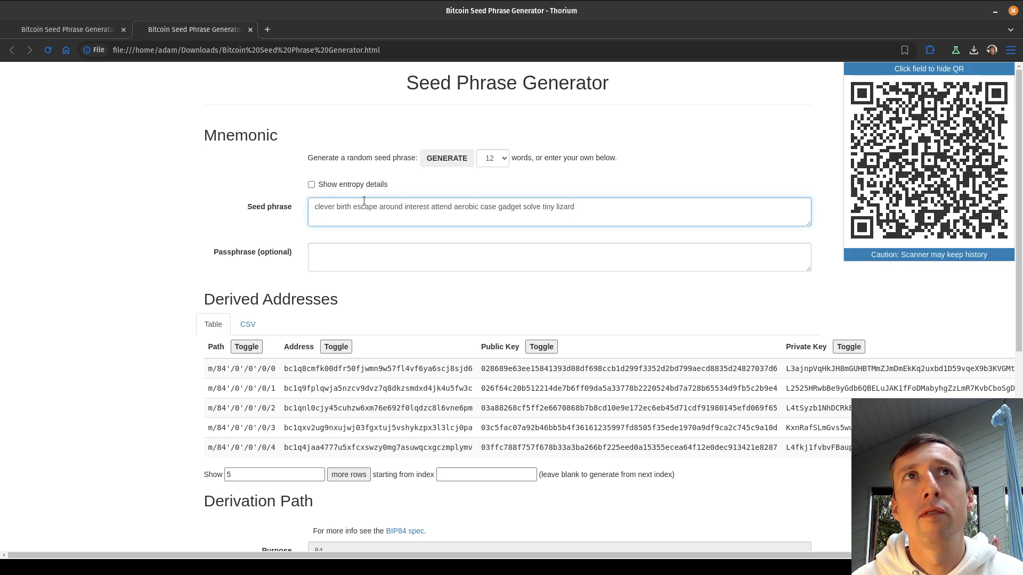
pyautogui.tripleClick(591, 208)
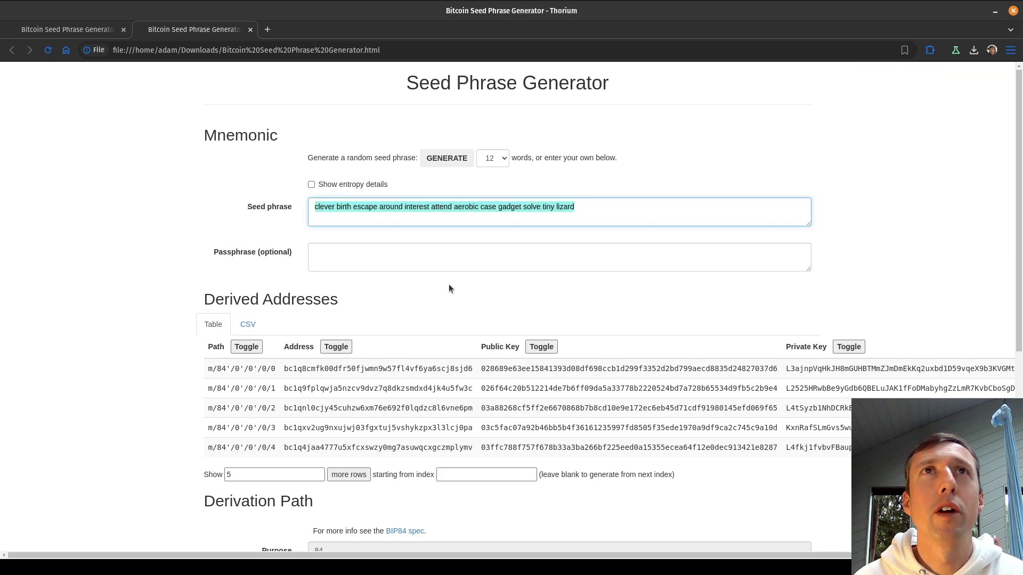
pyautogui.hotkey('ctrl', 'v')
pyautogui.moveTo(491, 224)
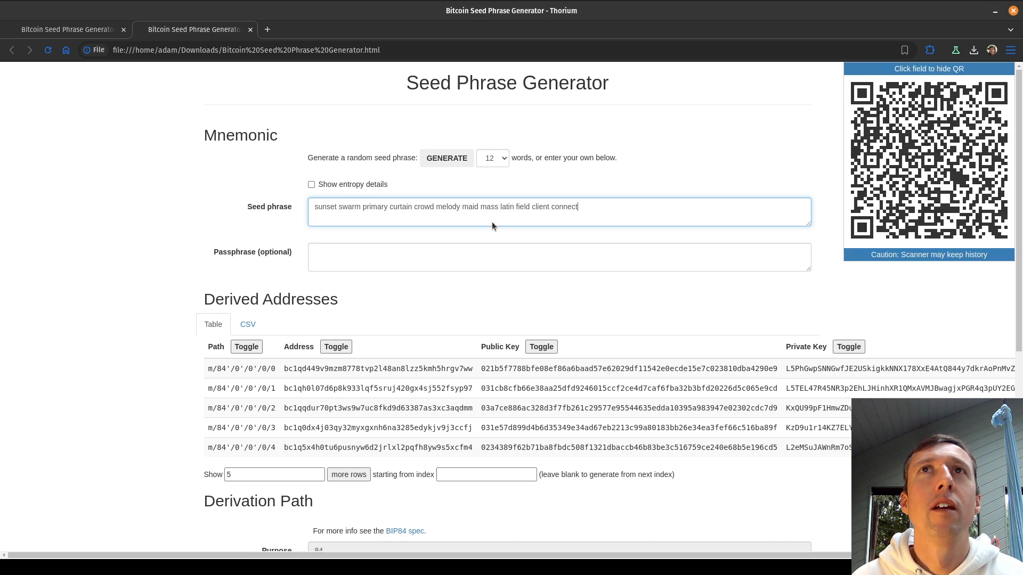
pyautogui.moveTo(459, 368)
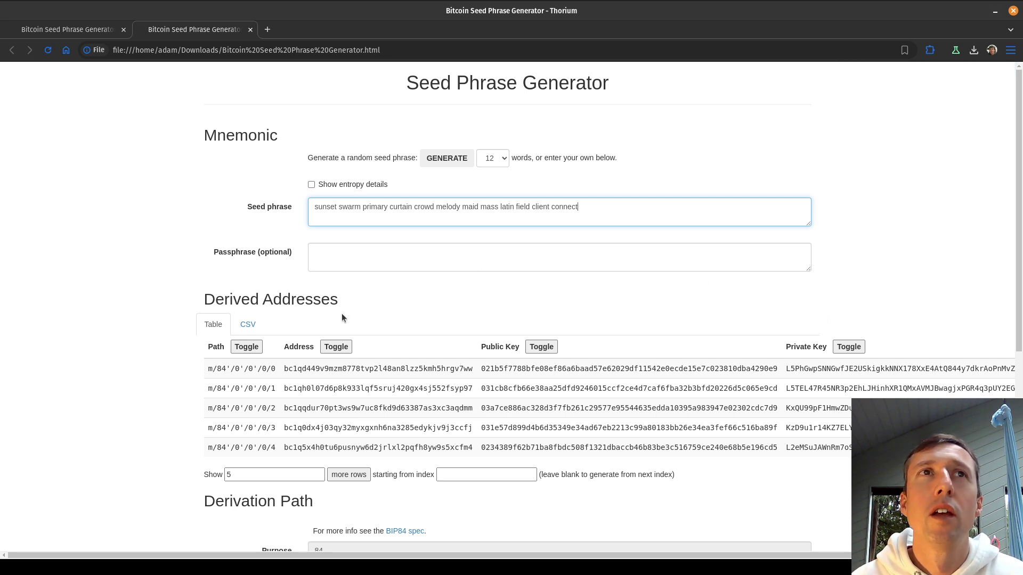
pyautogui.click(349, 254)
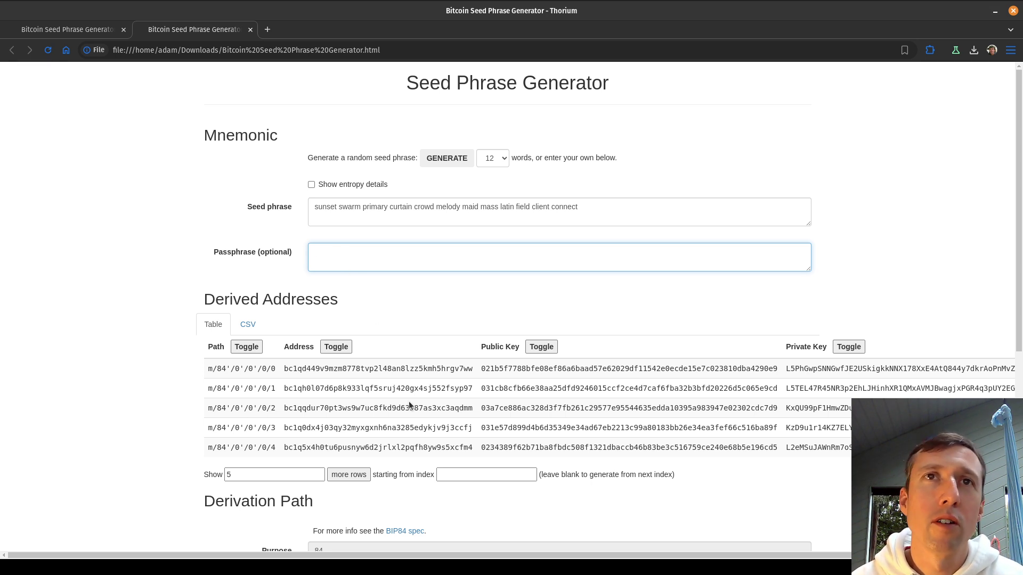
pyautogui.click(420, 299)
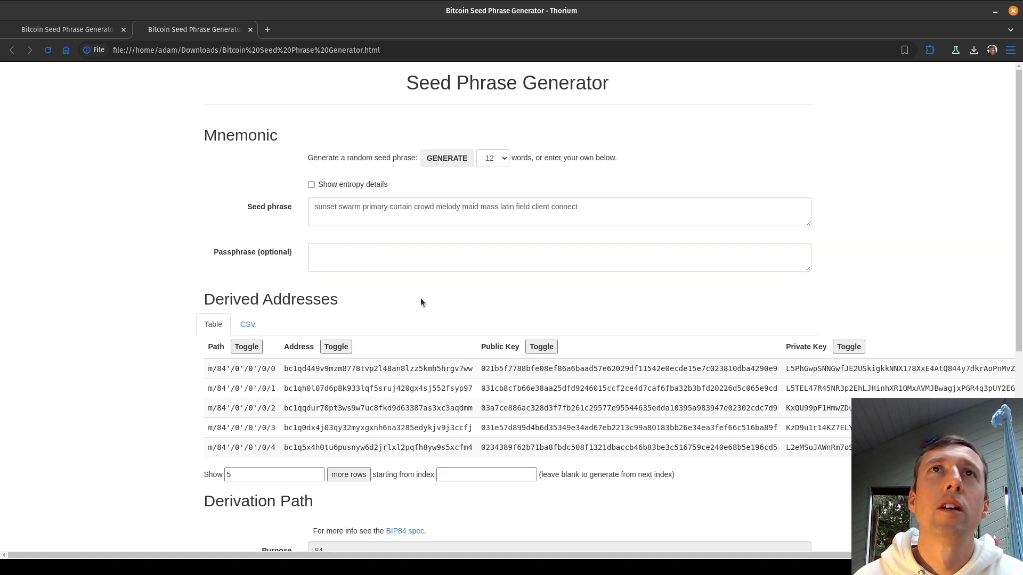
pyautogui.click(414, 261)
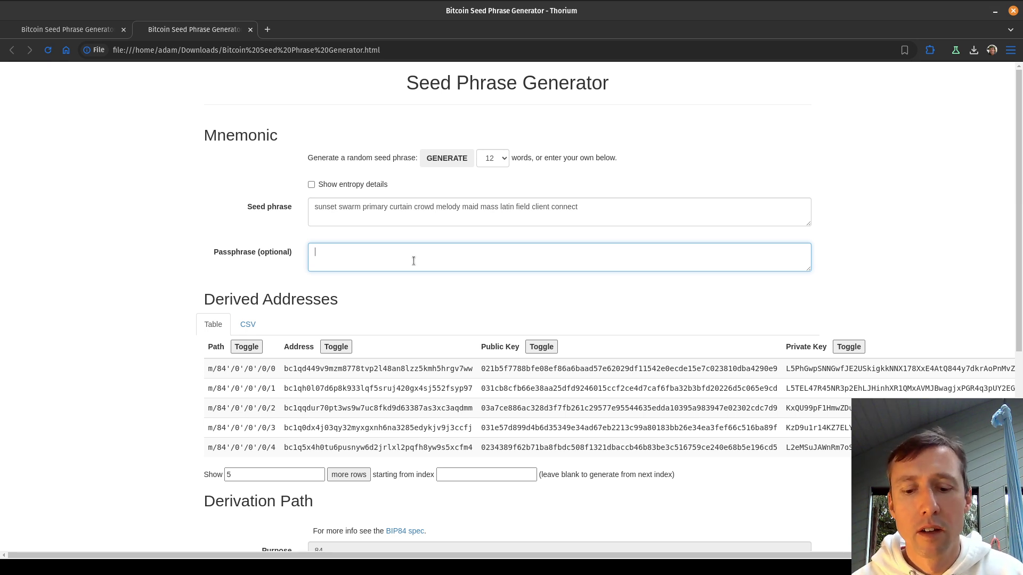
pyautogui.write('123')
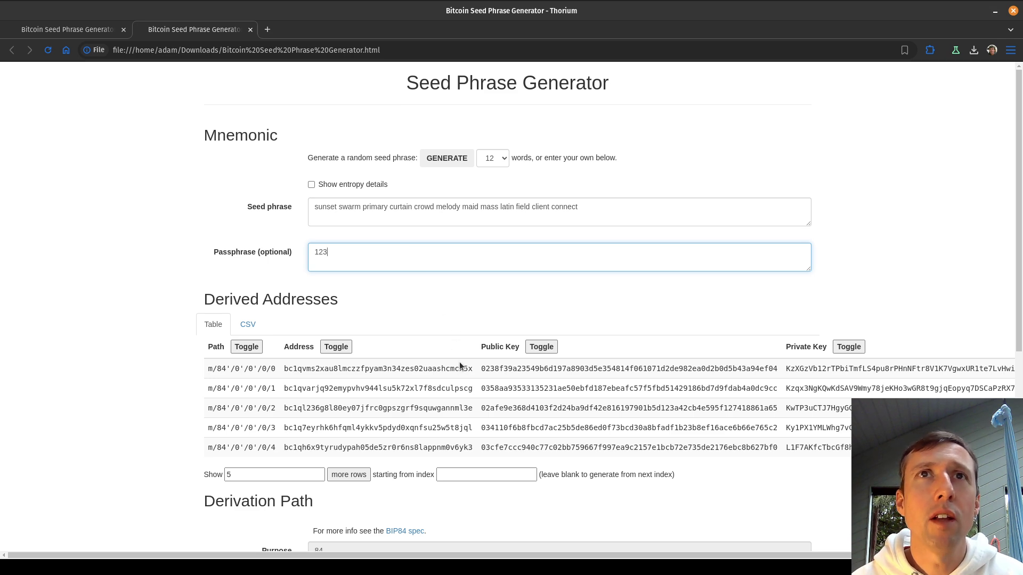
pyautogui.moveTo(459, 369); pyautogui.dragTo(472, 375)
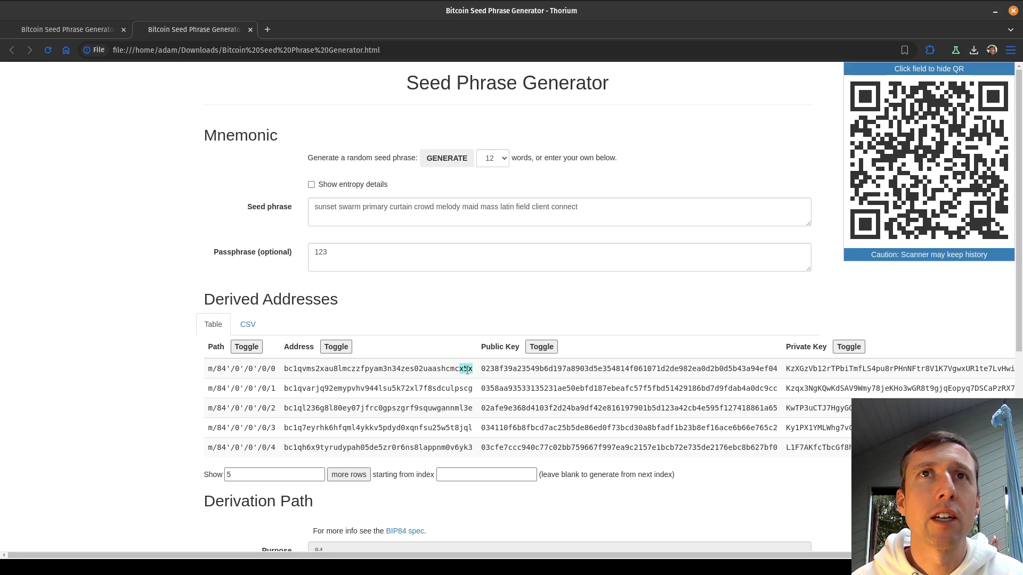
pyautogui.moveTo(341, 254); pyautogui.dragTo(251, 254)
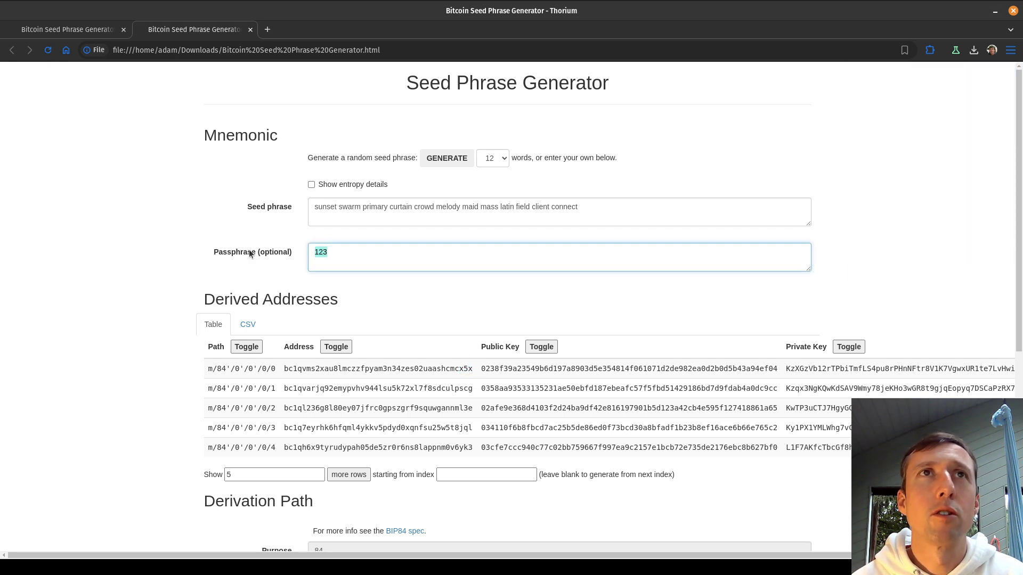
pyautogui.press('BackSpace')
pyautogui.moveTo(459, 369); pyautogui.dragTo(474, 368)
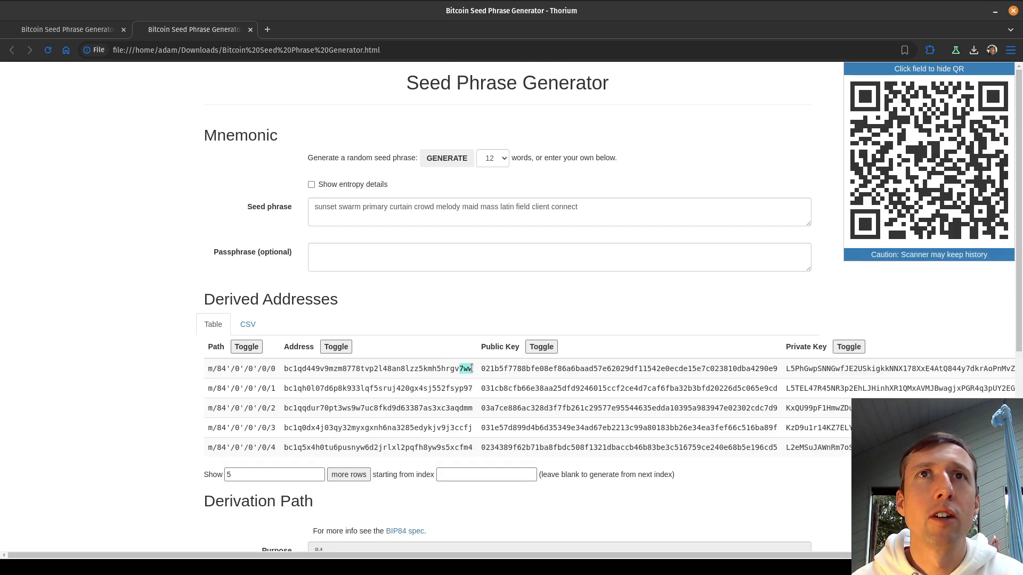
pyautogui.click(373, 255)
pyautogui.write('123')
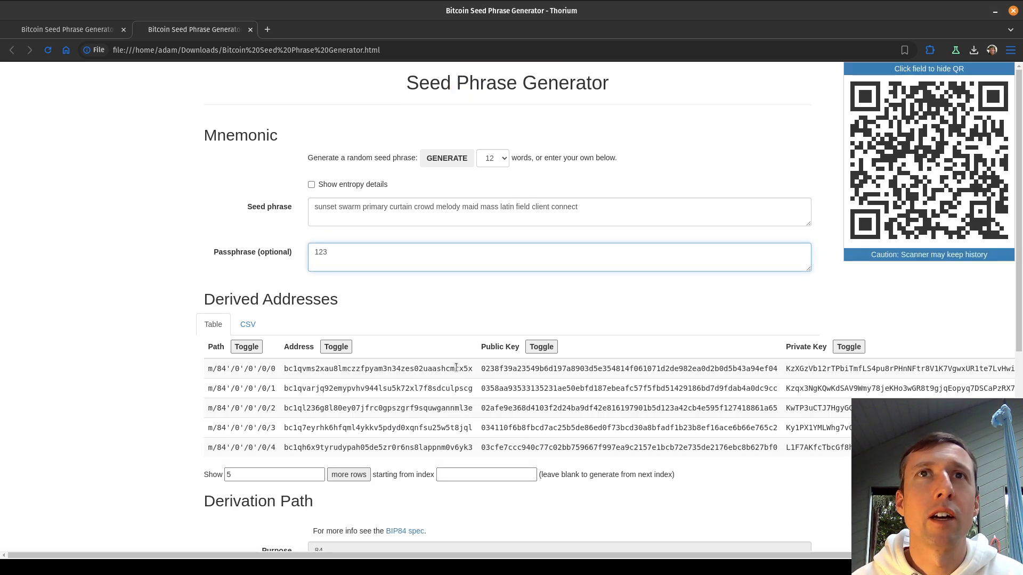
pyautogui.click(468, 369)
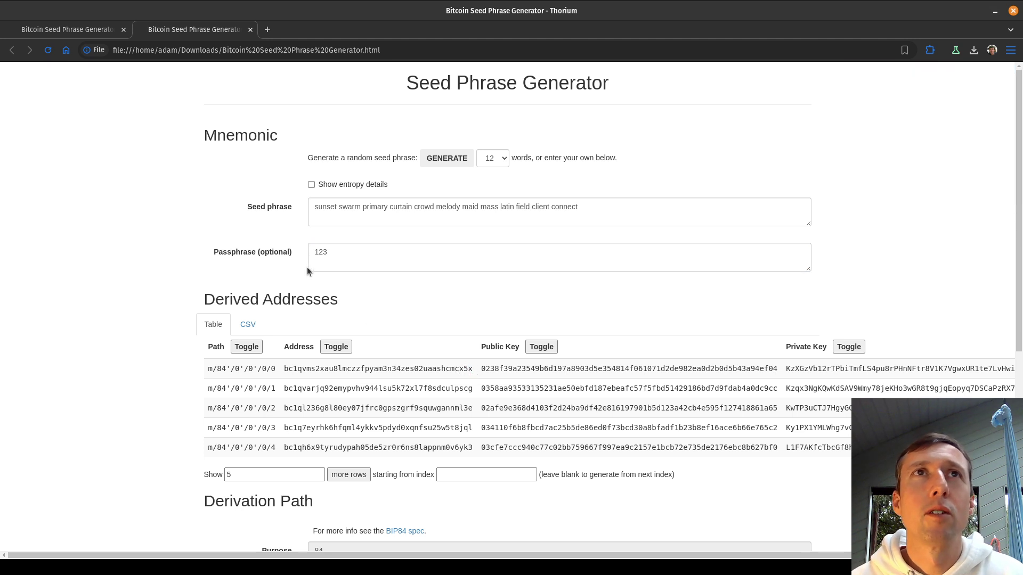
pyautogui.click(345, 264)
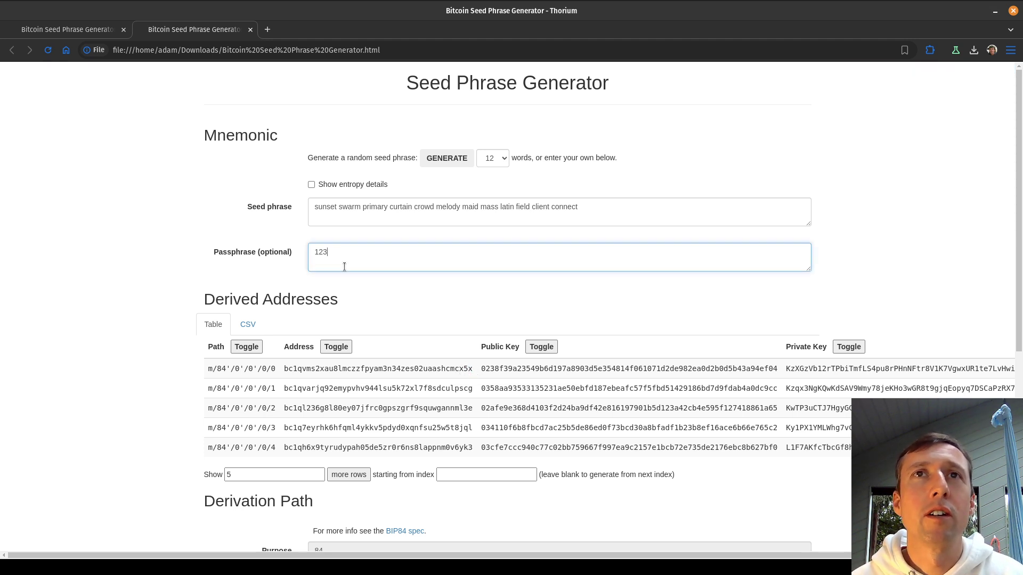
pyautogui.write('4')
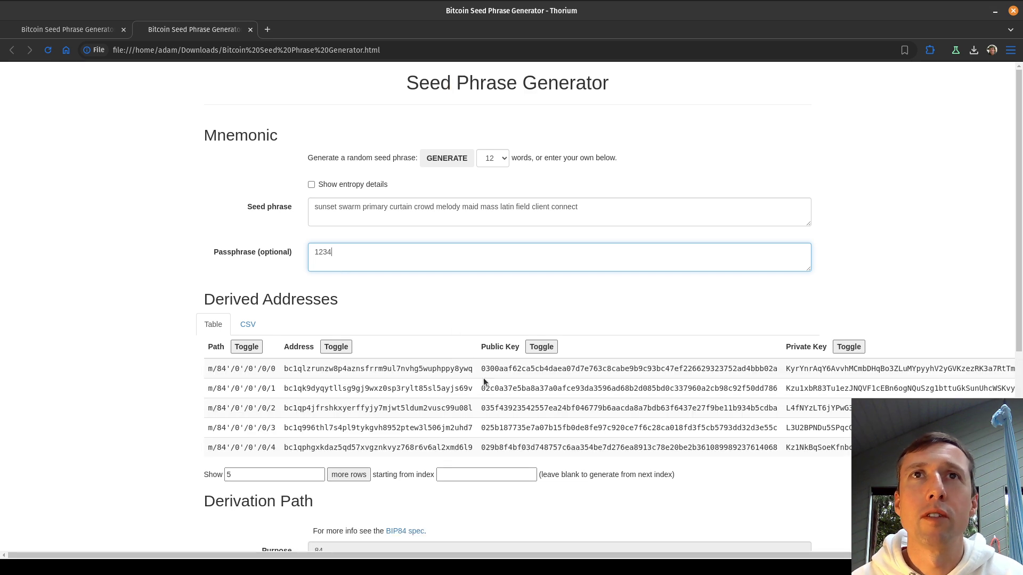
pyautogui.press('BackSpace')
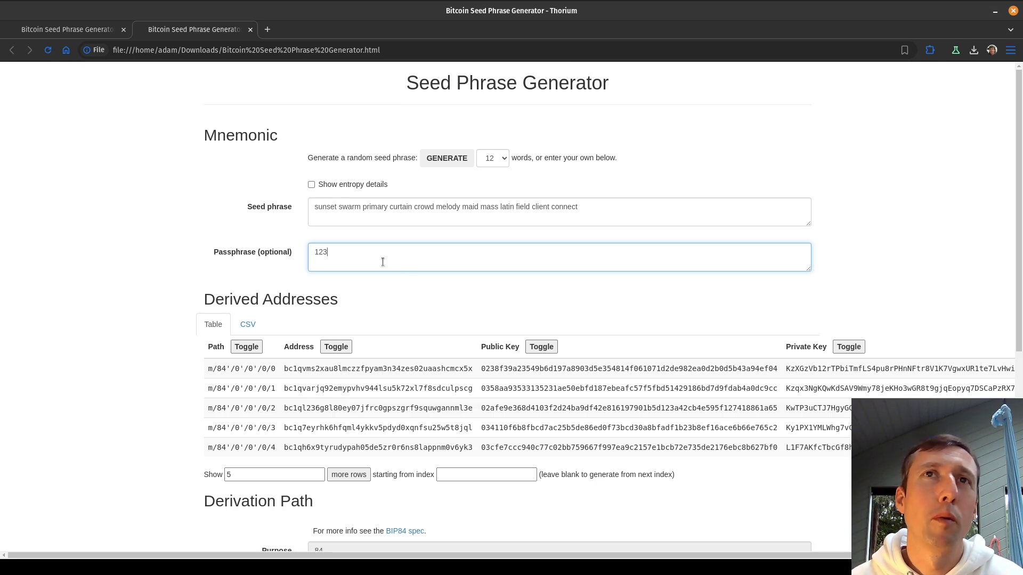
pyautogui.hotkey('ctrl', 'a')
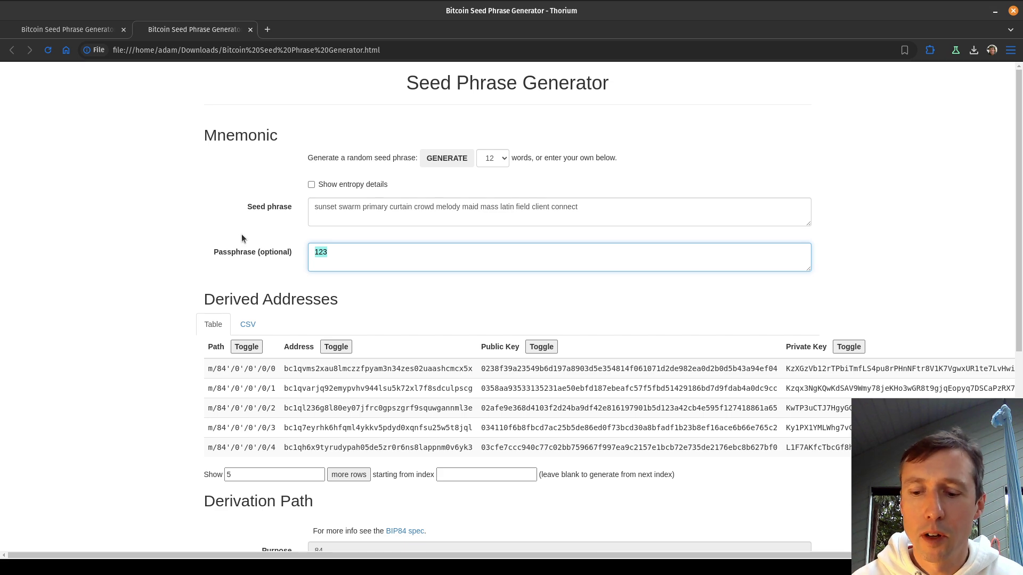
pyautogui.press('BackSpace')
pyautogui.click(371, 304)
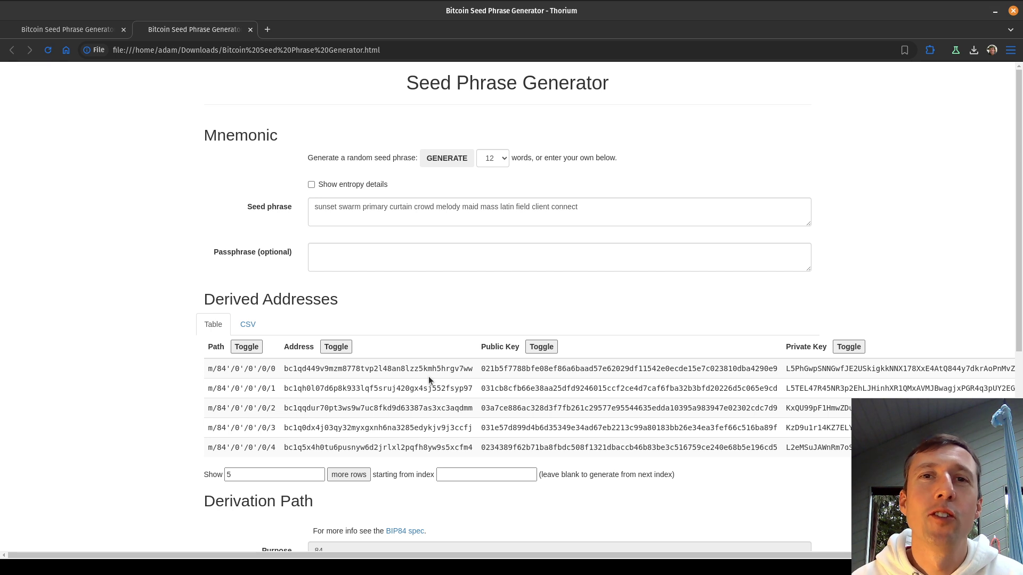
pyautogui.click(353, 251)
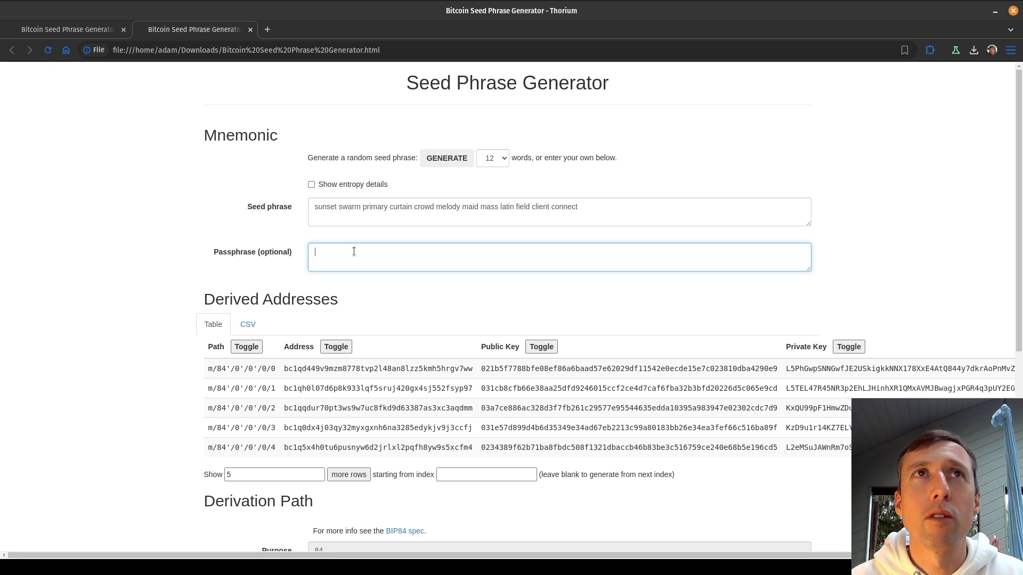
pyautogui.write('somethingthat')
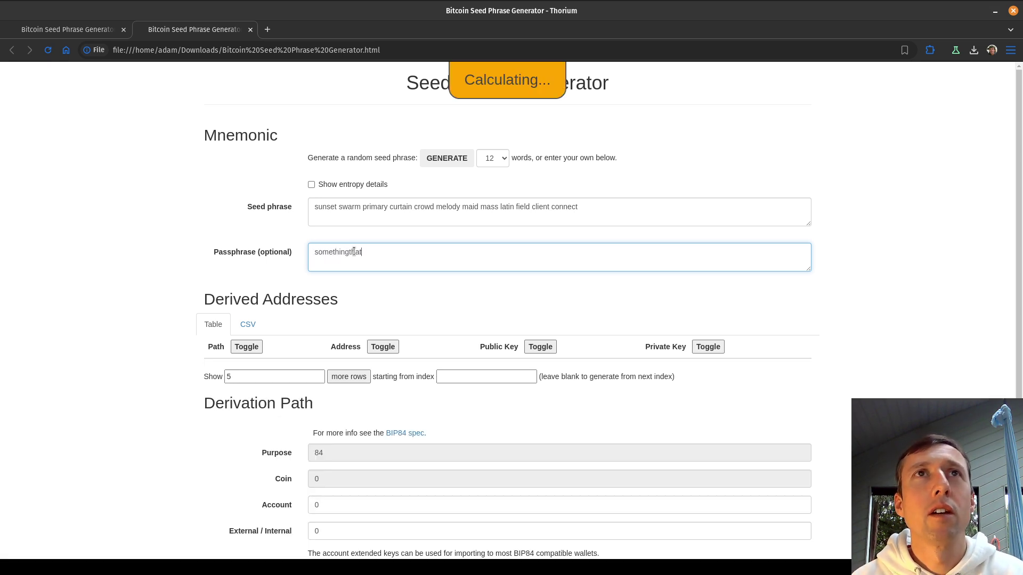
pyautogui.write('haslotsofcharac')
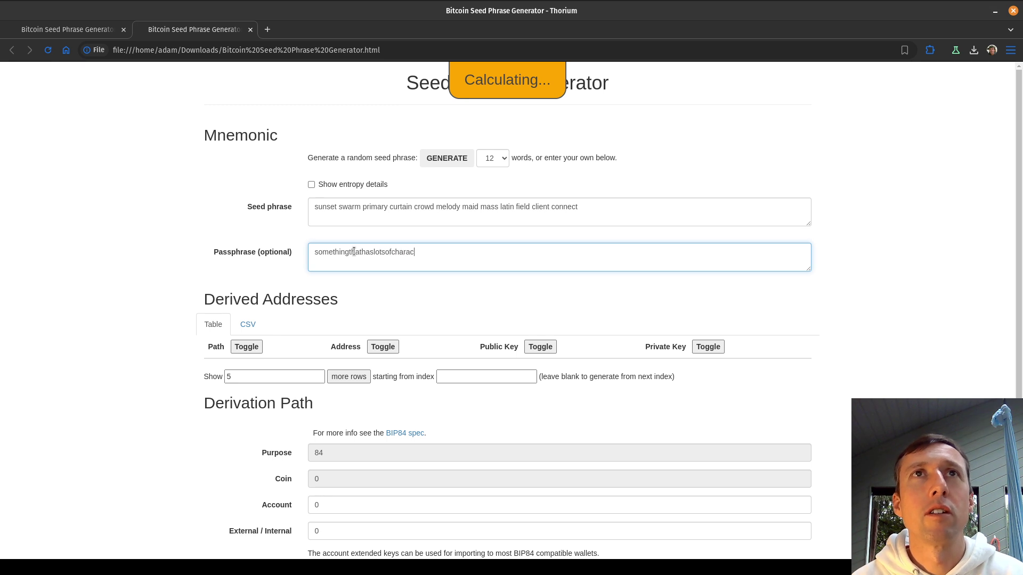
pyautogui.write('tersmaybemorethan')
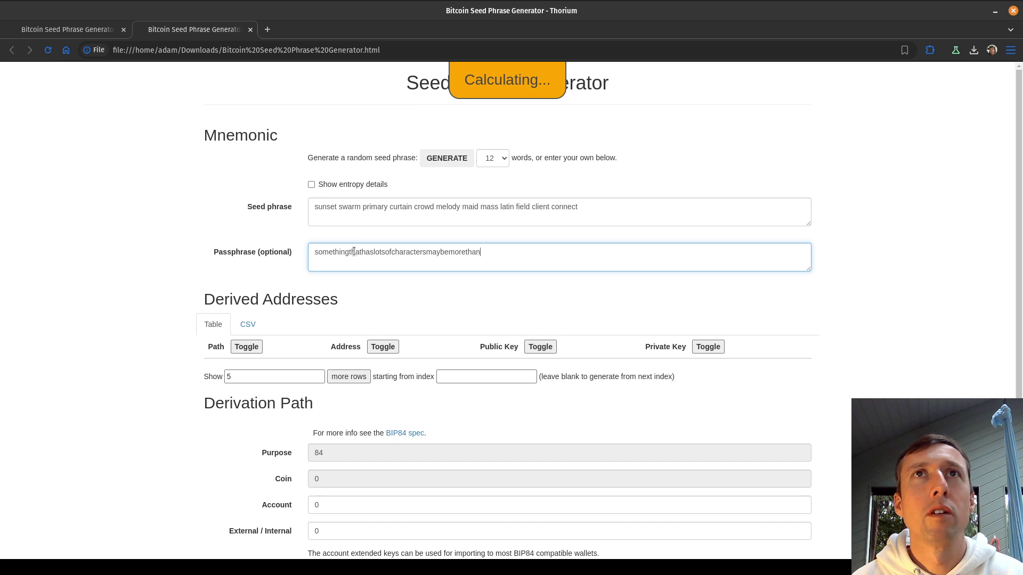
pyautogui.write("100let'ssayand")
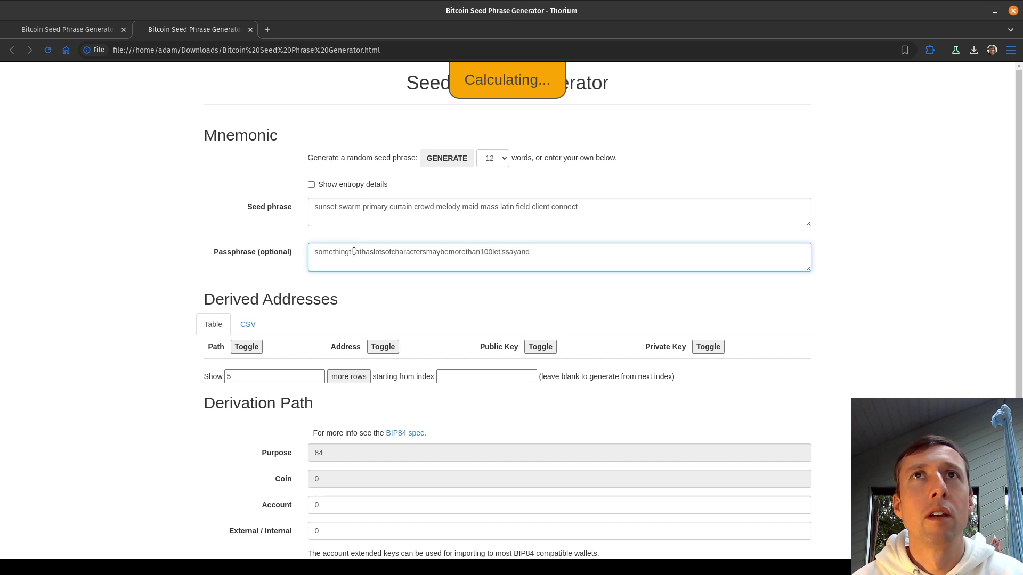
pyautogui.write('somepunctuatio')
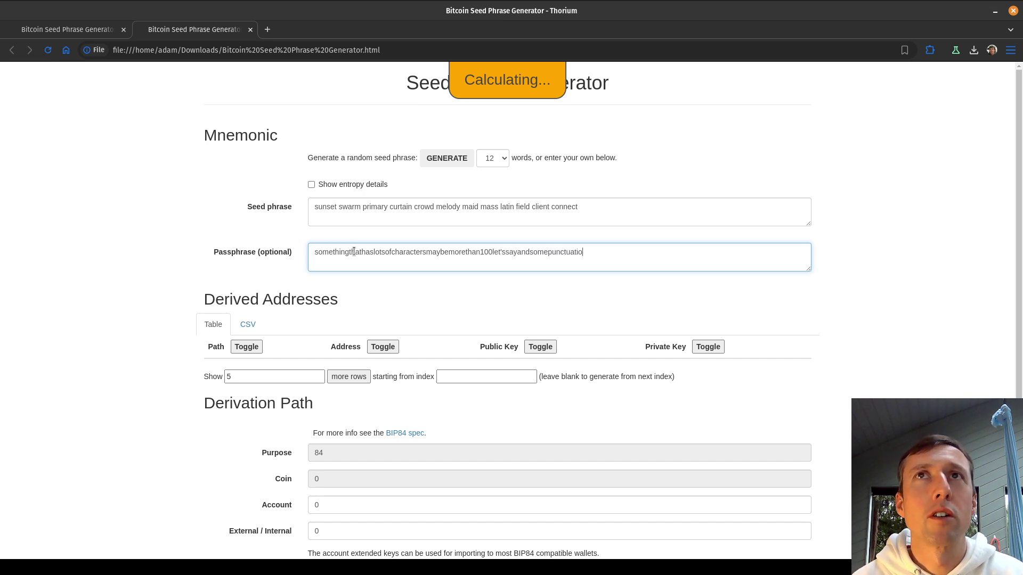
pyautogui.write('nmarkstoo!!!:)')
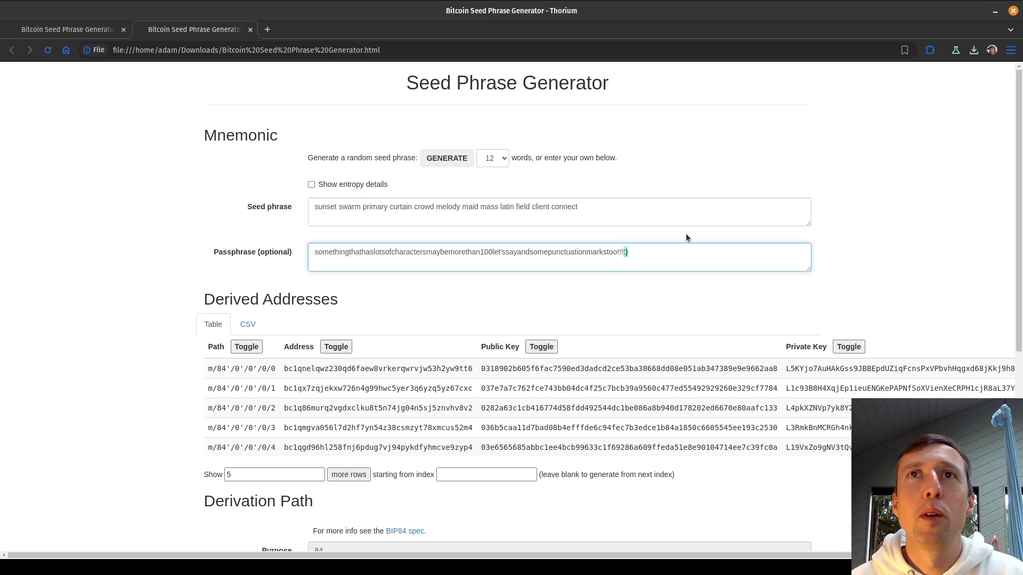
pyautogui.click(544, 313)
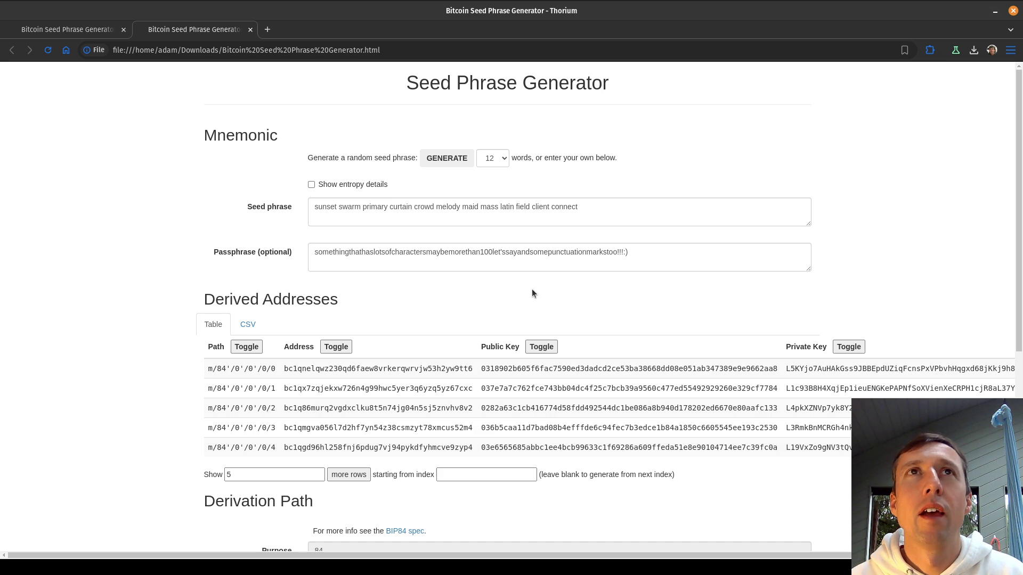
pyautogui.moveTo(594, 208); pyautogui.dragTo(298, 207)
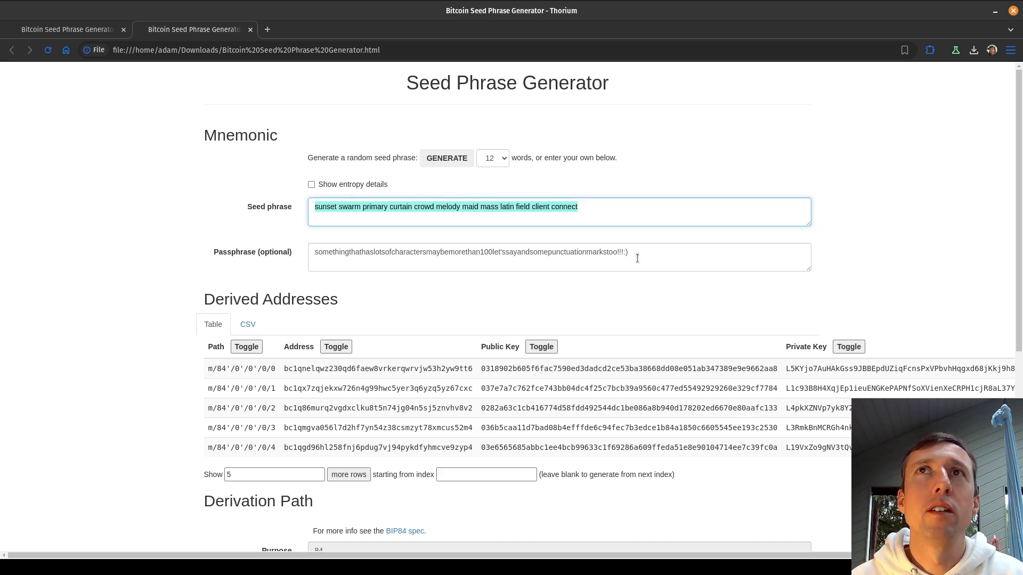
pyautogui.moveTo(639, 253); pyautogui.dragTo(258, 252)
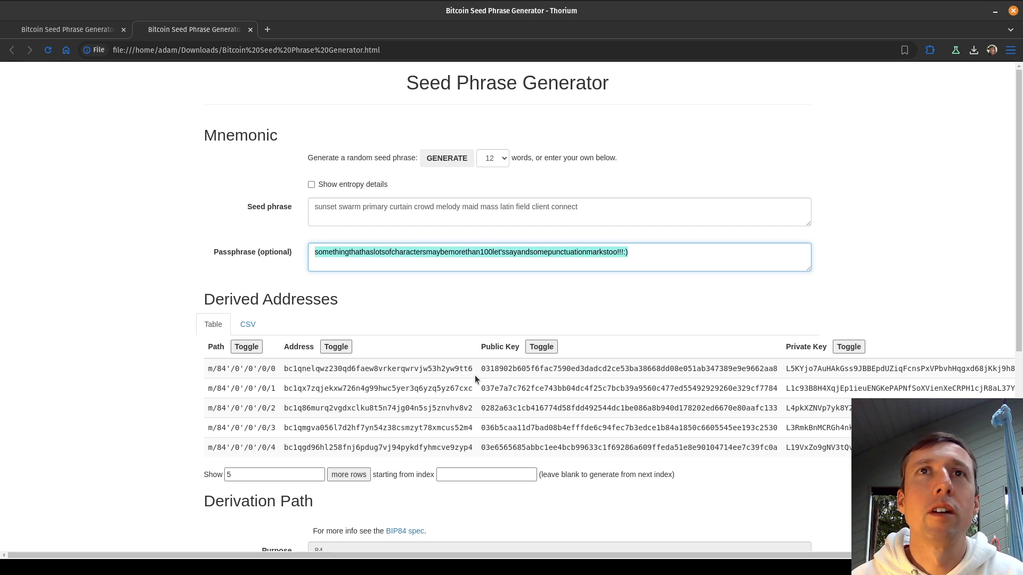
pyautogui.click(470, 318)
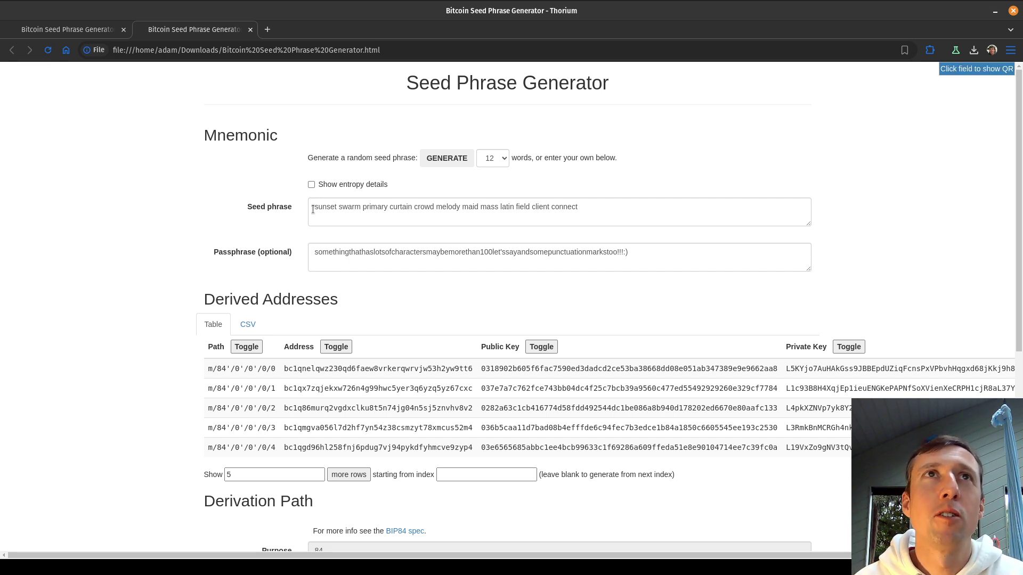
# Show entropy details, set Text entropy, and enter 'typesomerandomwords...superlongandrandom!!!:)'.
pyautogui.moveTo(314, 209); pyautogui.dragTo(604, 244)
pyautogui.click(598, 211)
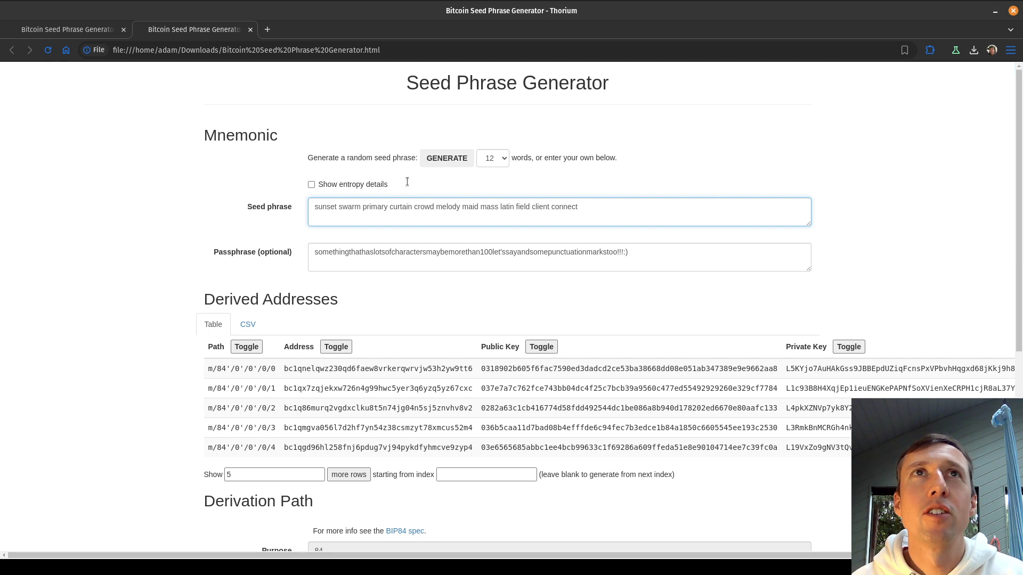
pyautogui.click(352, 184)
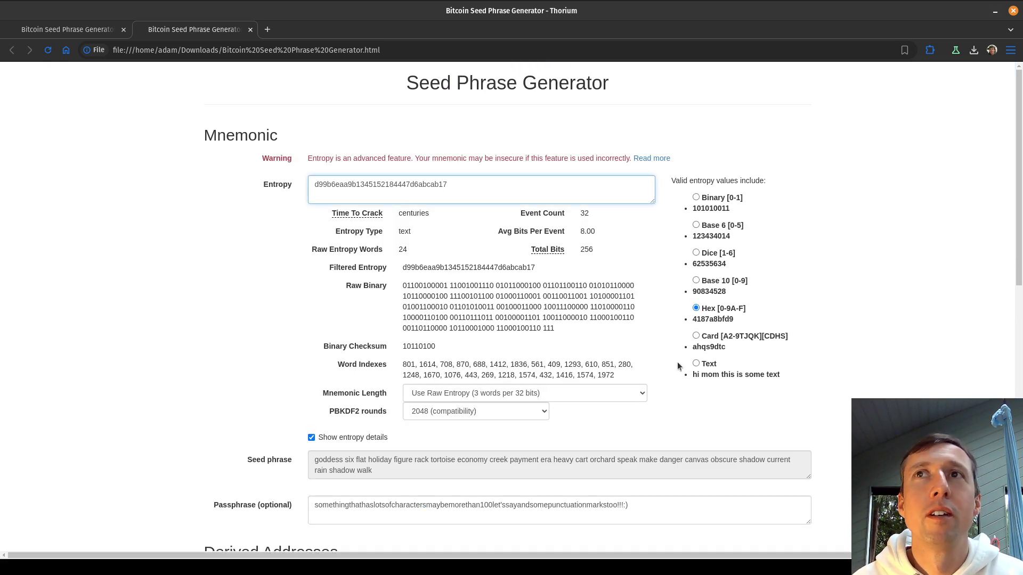
pyautogui.click(696, 362)
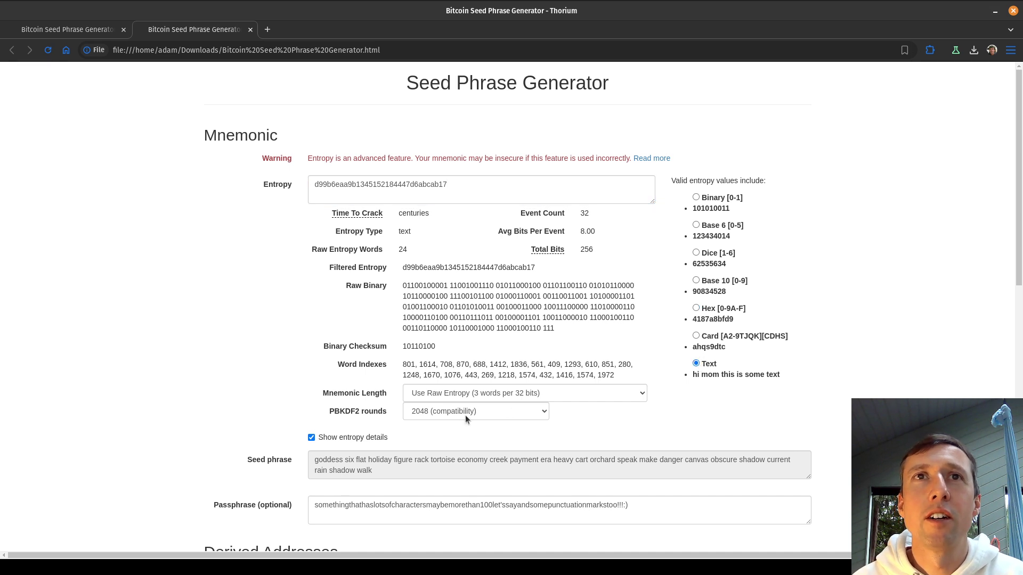
pyautogui.moveTo(461, 190); pyautogui.dragTo(242, 180)
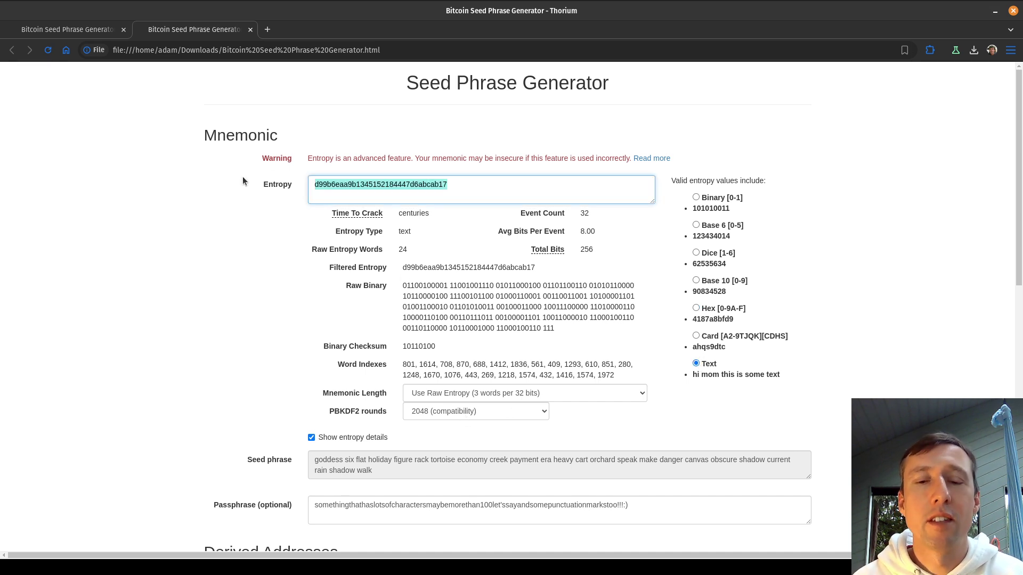
pyautogui.write('types')
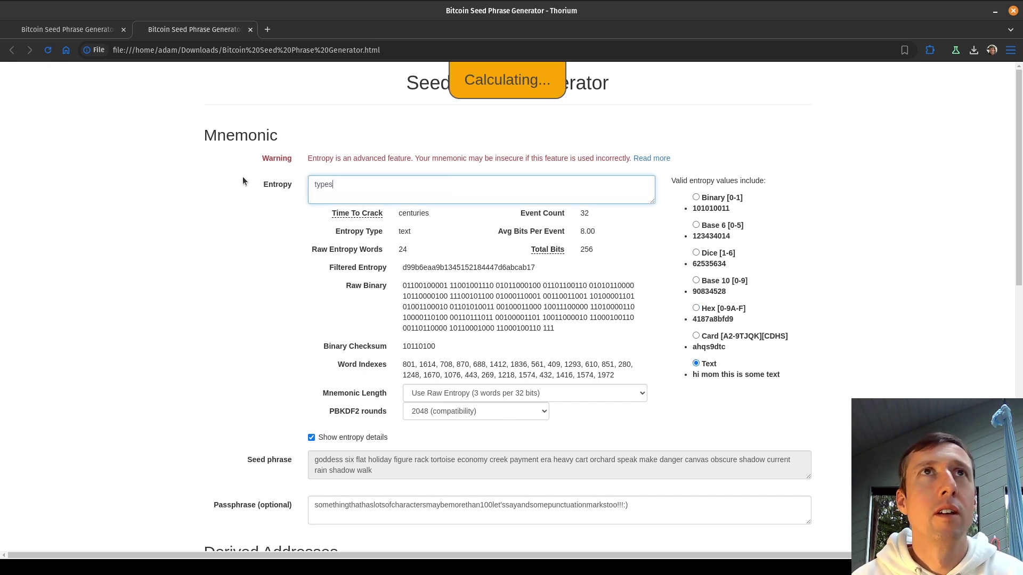
pyautogui.write('omerandomwordsjust')
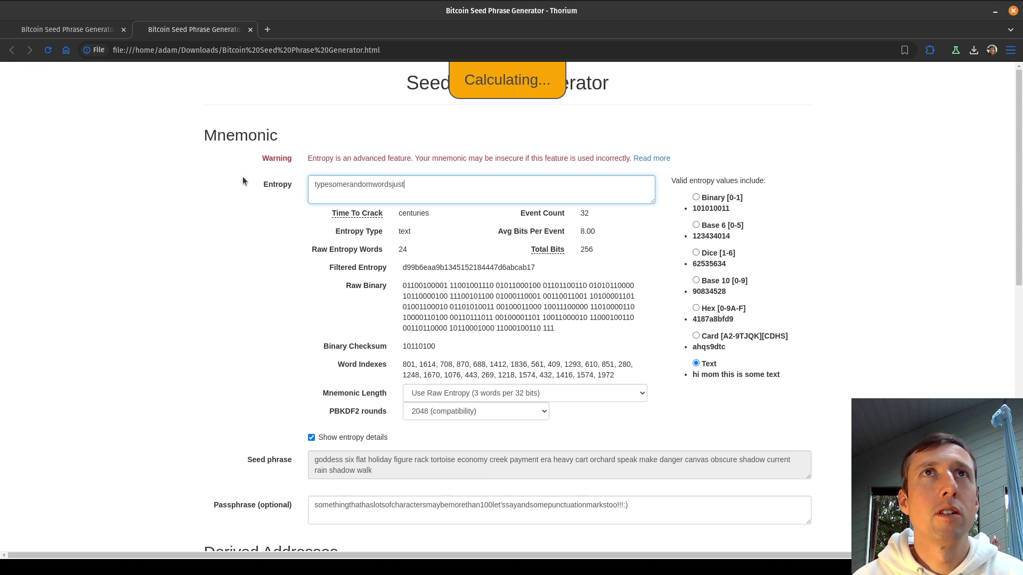
pyautogui.write('makesurethat')
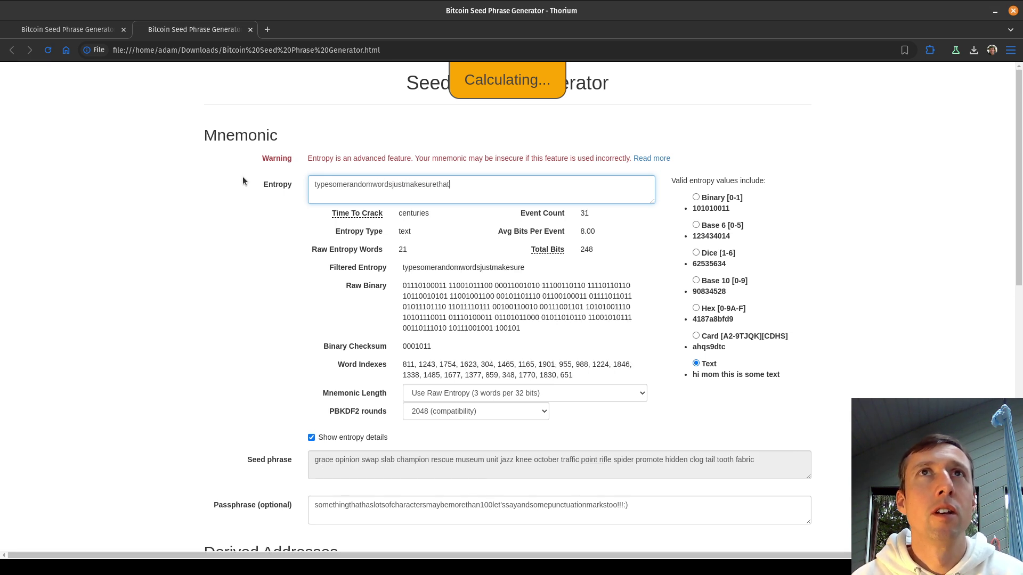
pyautogui.write('y')
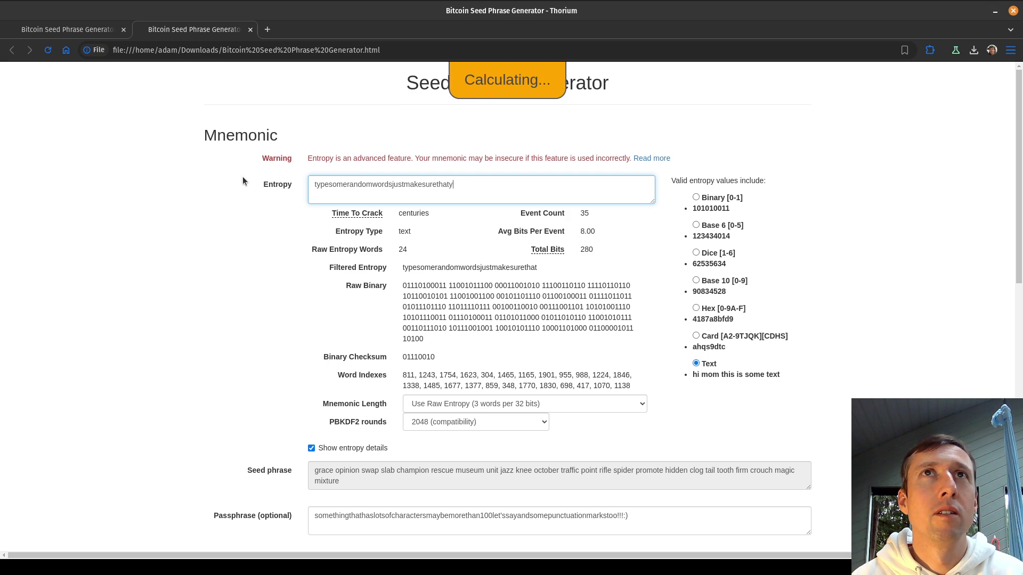
pyautogui.write('oumakethissupe')
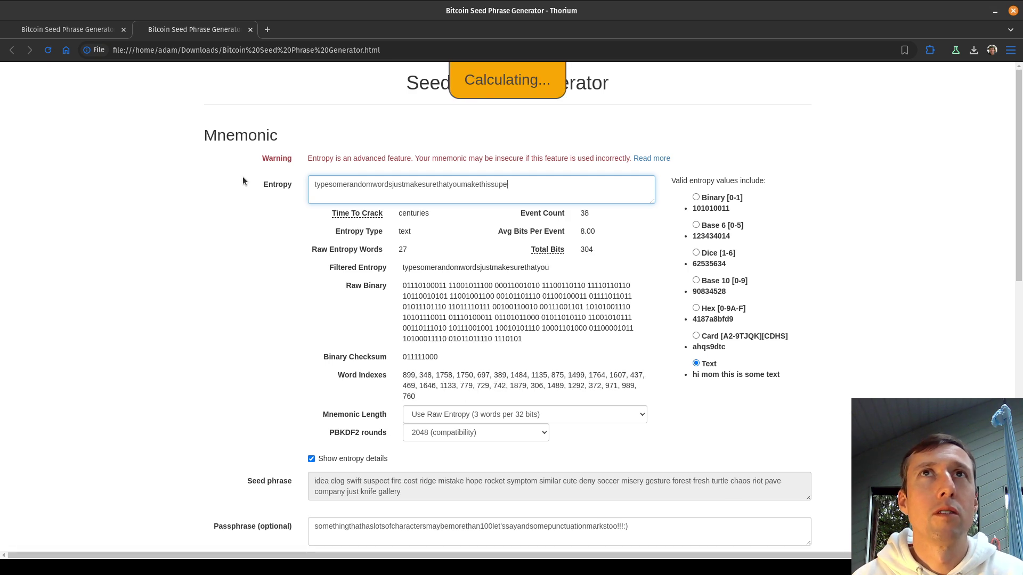
pyautogui.write('rlongand')
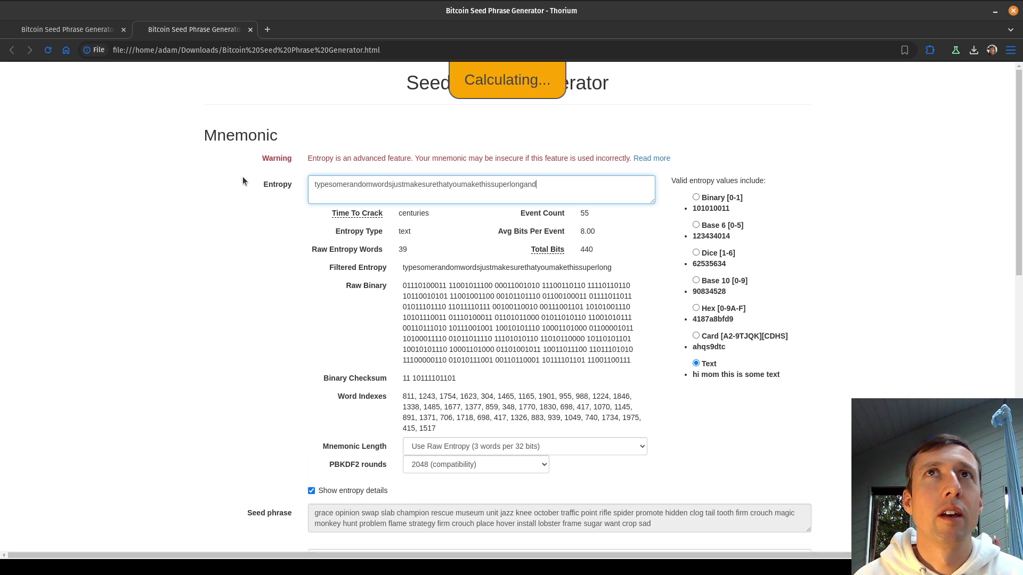
pyautogui.write('random')
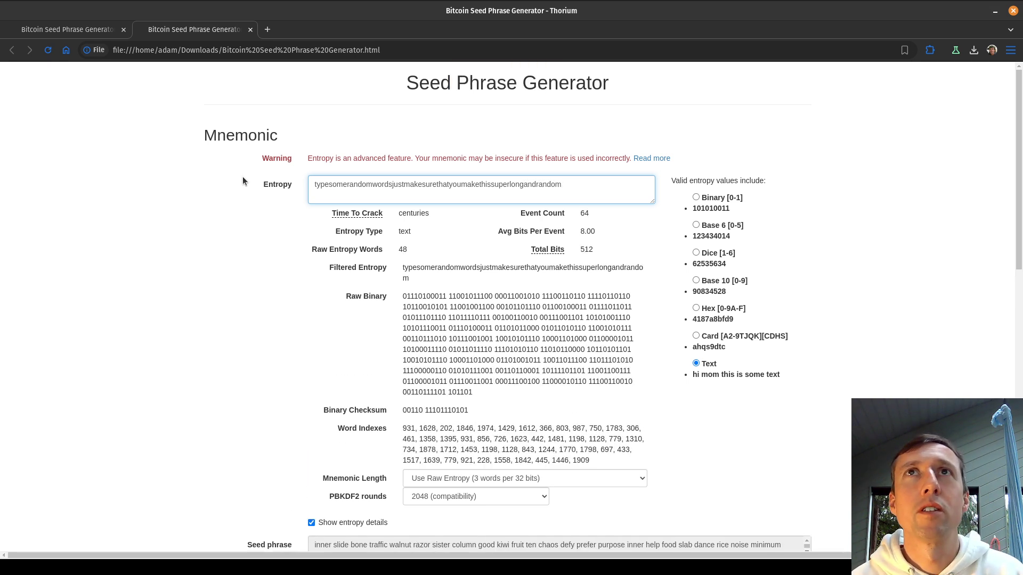
pyautogui.write('!!!:)')
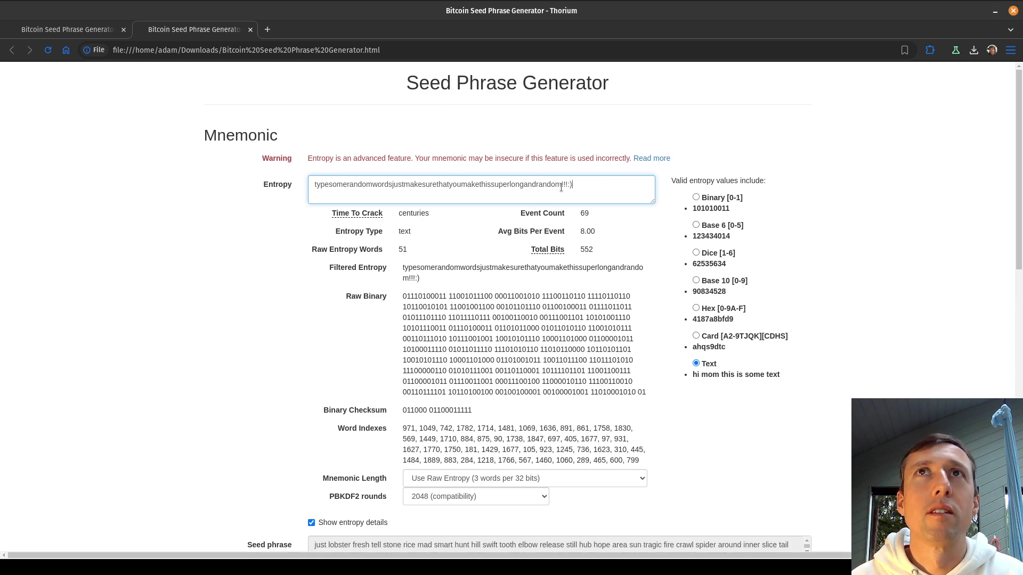
# Inspect the entropy text and its trailing punctuation, leaving the caret at the end.
pyautogui.moveTo(574, 186); pyautogui.dragTo(295, 187)
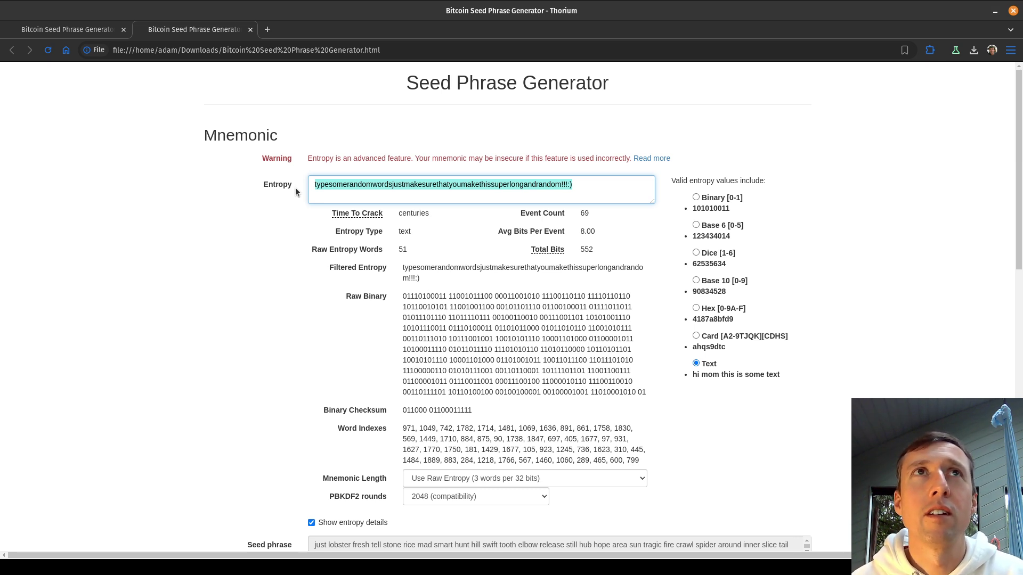
pyautogui.click(327, 188)
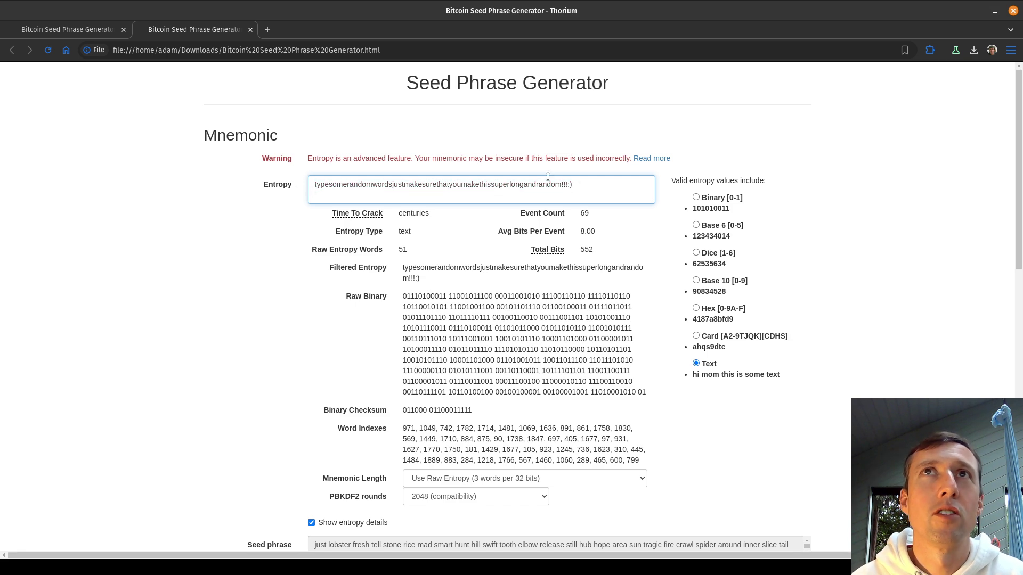
pyautogui.click(626, 192)
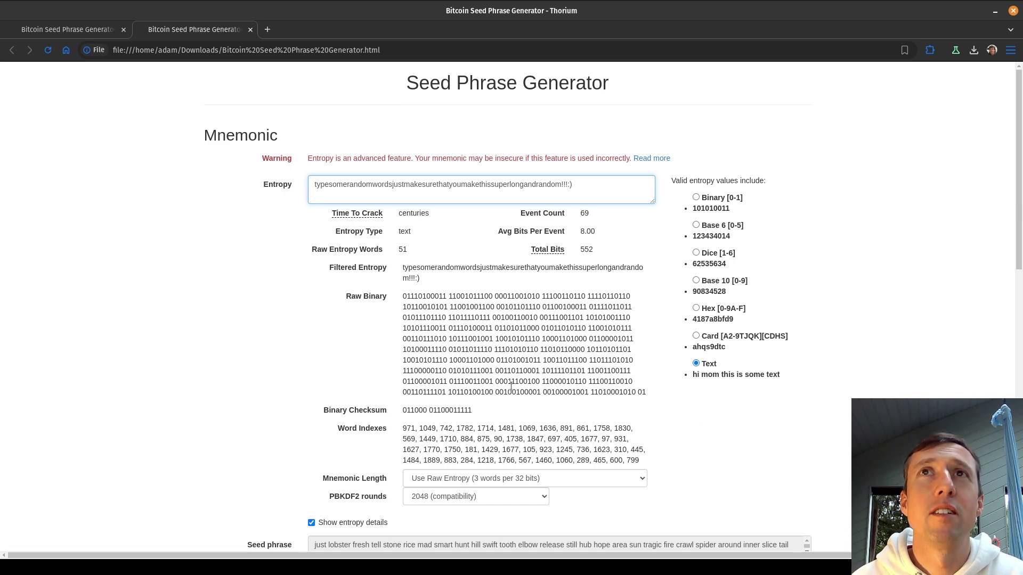
pyautogui.moveTo(591, 185); pyautogui.dragTo(310, 184)
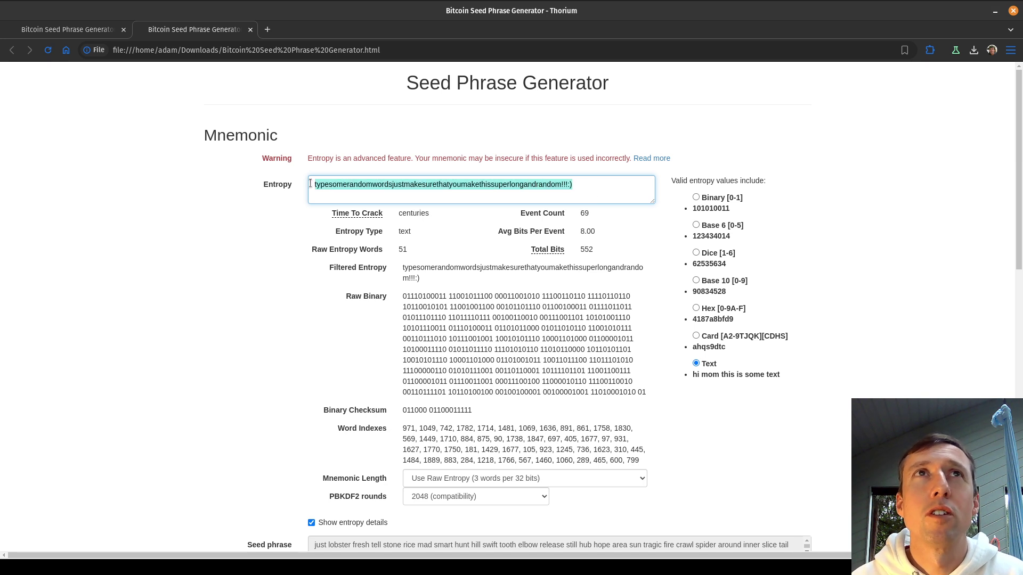
pyautogui.click(568, 186)
pyautogui.doubleClick(564, 184)
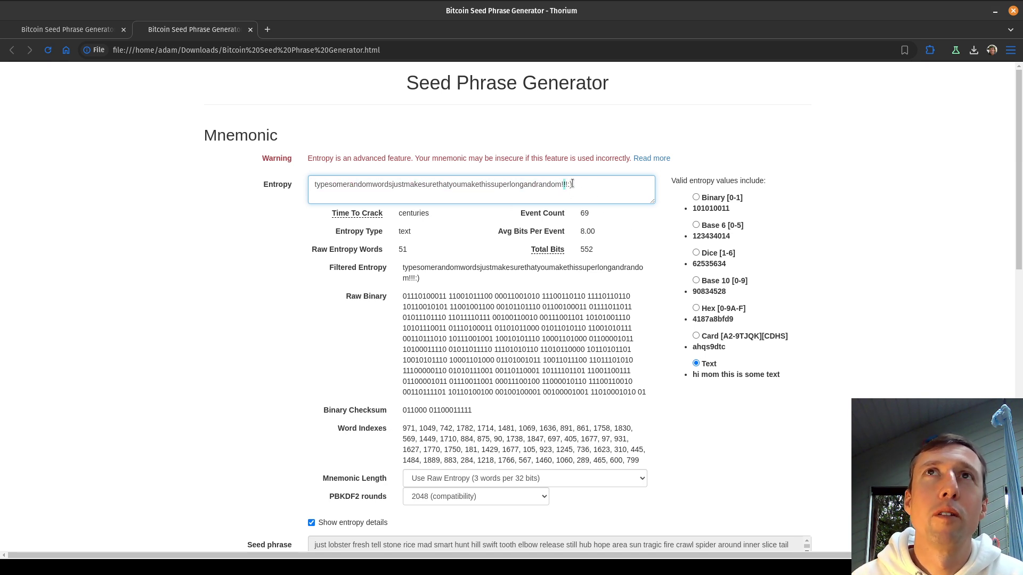
pyautogui.click(602, 185)
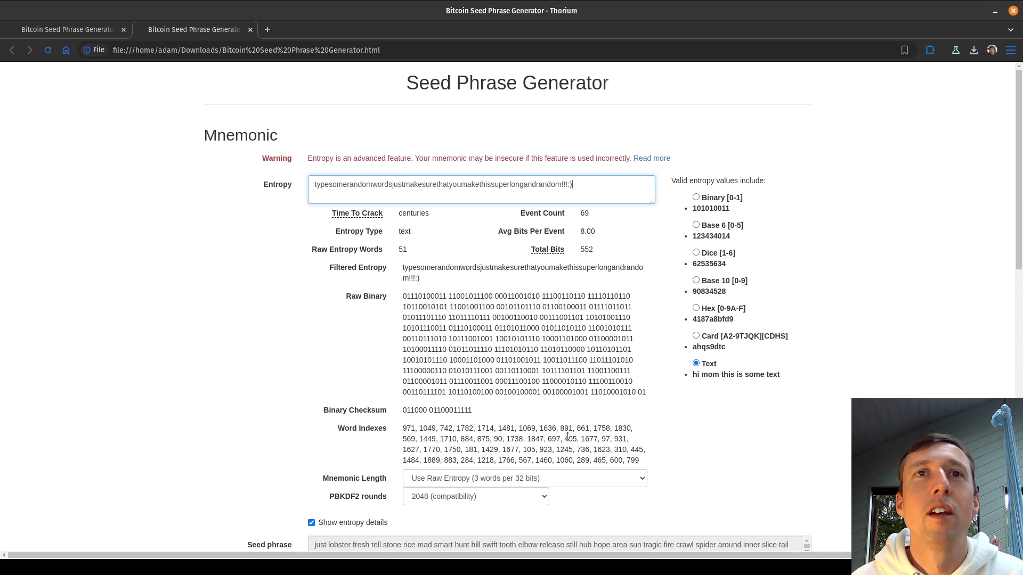
pyautogui.click(518, 472)
pyautogui.click(512, 411)
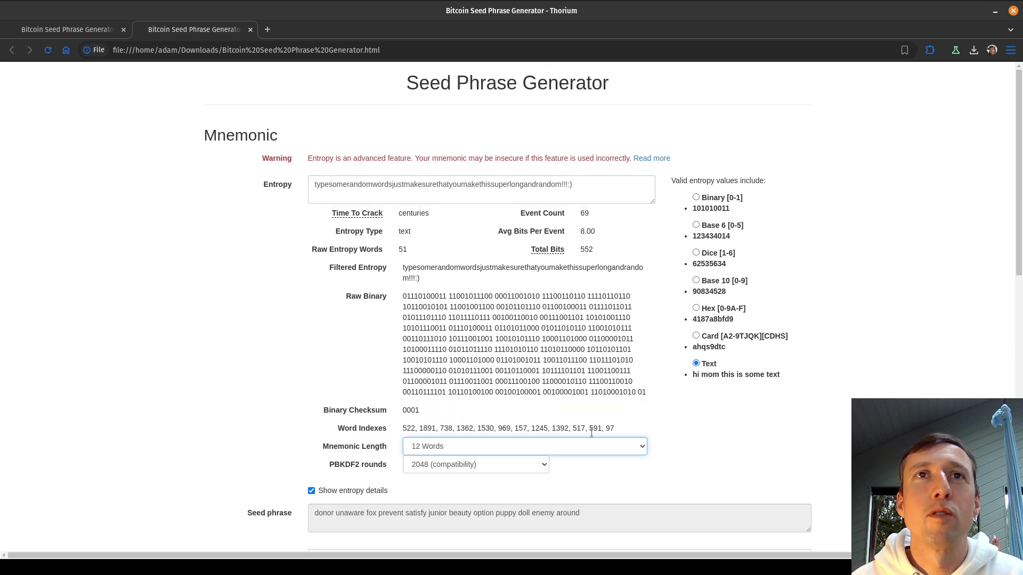
pyautogui.moveTo(583, 186); pyautogui.dragTo(288, 189)
pyautogui.hotkey('ctrl', 'c')
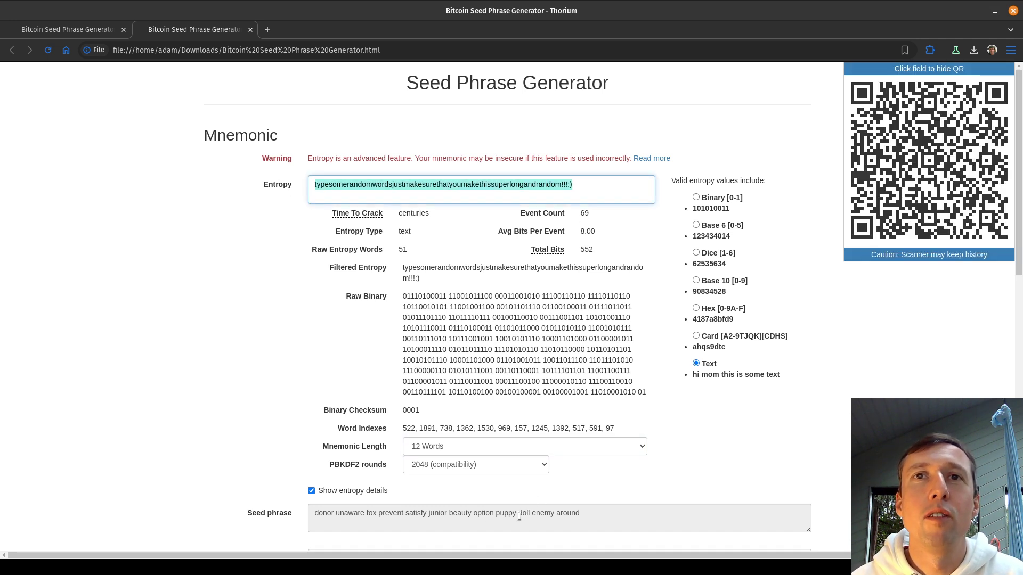
pyautogui.moveTo(516, 514); pyautogui.dragTo(581, 513)
pyautogui.click(607, 518)
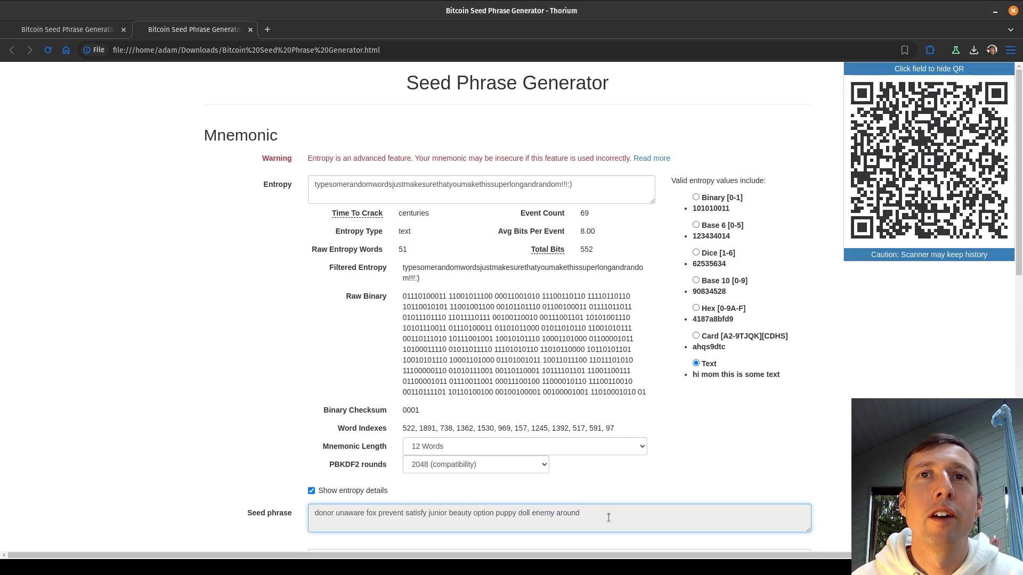
pyautogui.click(608, 477)
# Reload the page, reveal entropy details, and paste the saved entropy text back.
pyautogui.hotkey('ctrl', 'r')
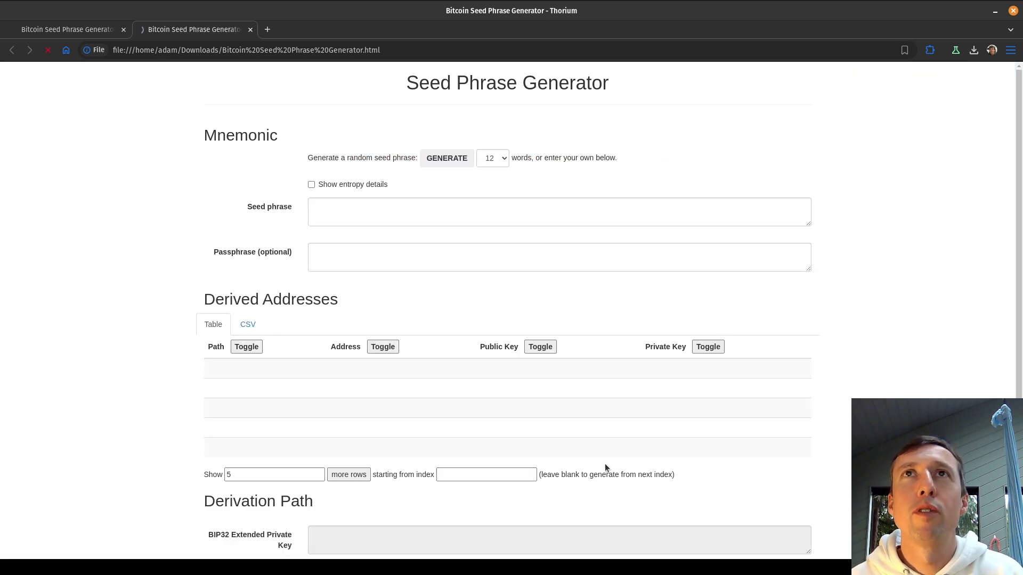
pyautogui.click(319, 187)
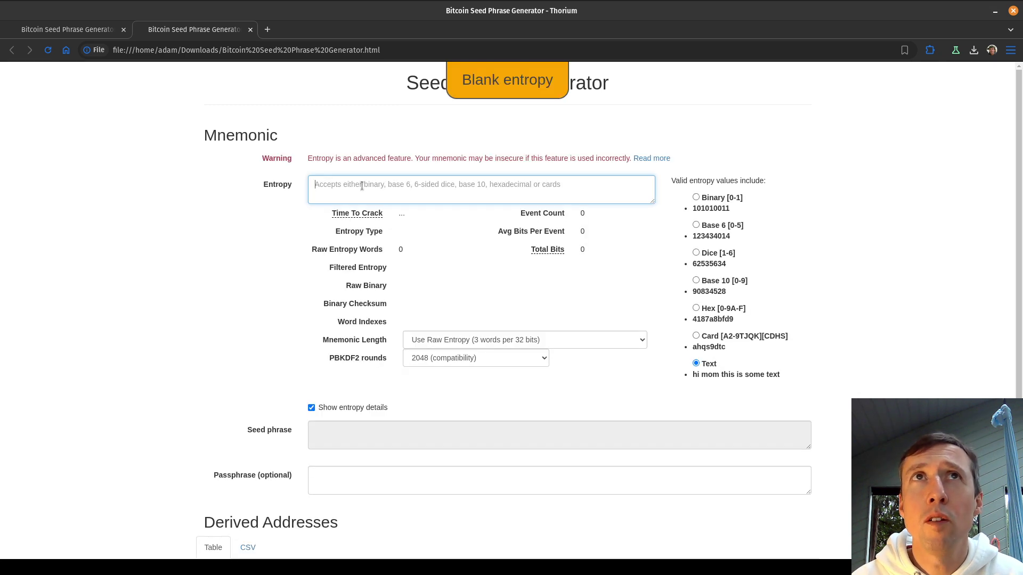
pyautogui.hotkey('ctrl', 'v')
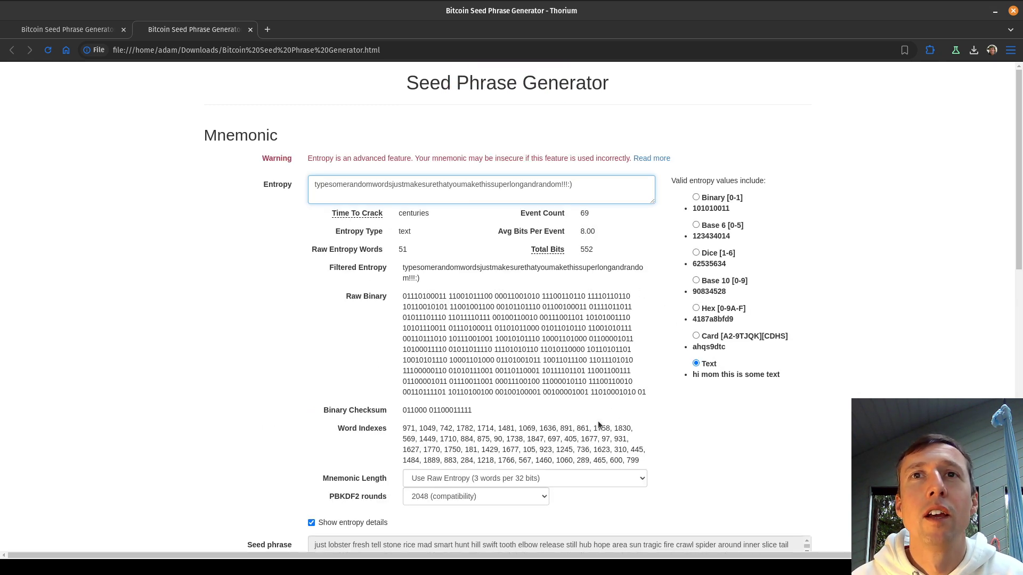
# Set Mnemonic Length to 12 Words, reproducing the identical donor unaware fox phrase.
pyautogui.click(523, 476)
pyautogui.click(468, 411)
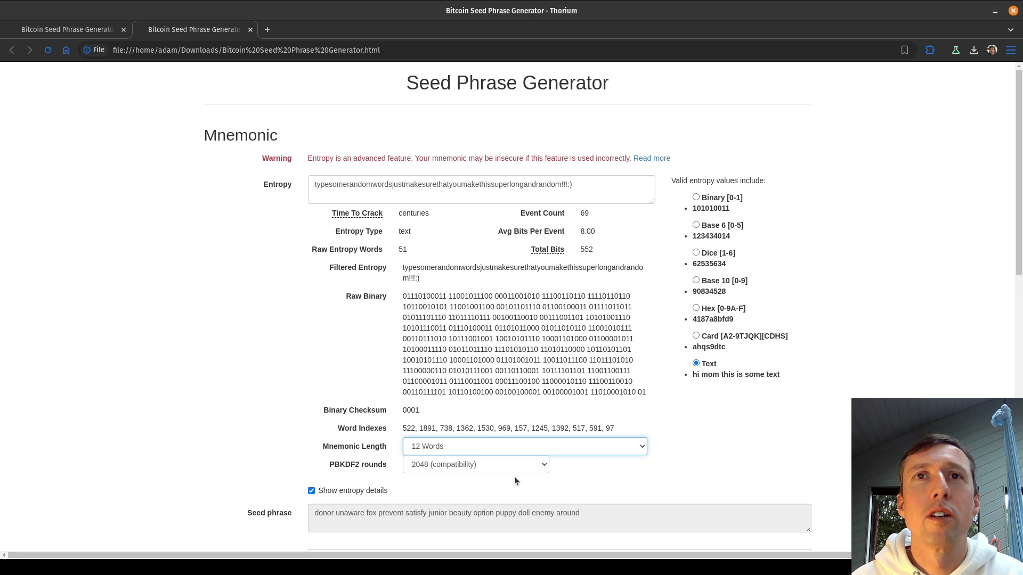
pyautogui.moveTo(519, 514); pyautogui.dragTo(589, 515)
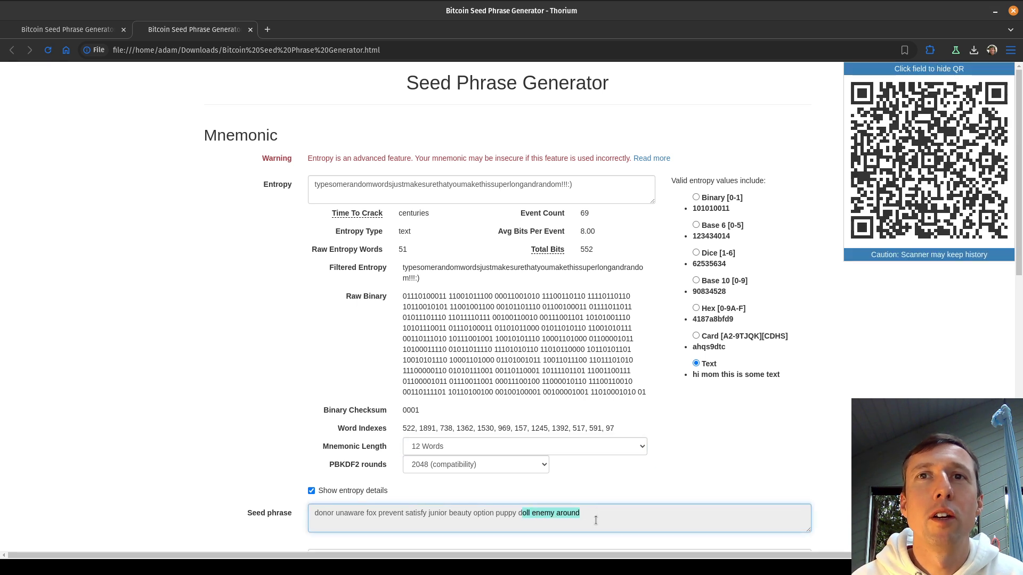
pyautogui.scroll(-1, 558, 446)
pyautogui.scroll(1, 558, 446)
pyautogui.moveTo(563, 198); pyautogui.dragTo(364, 173)
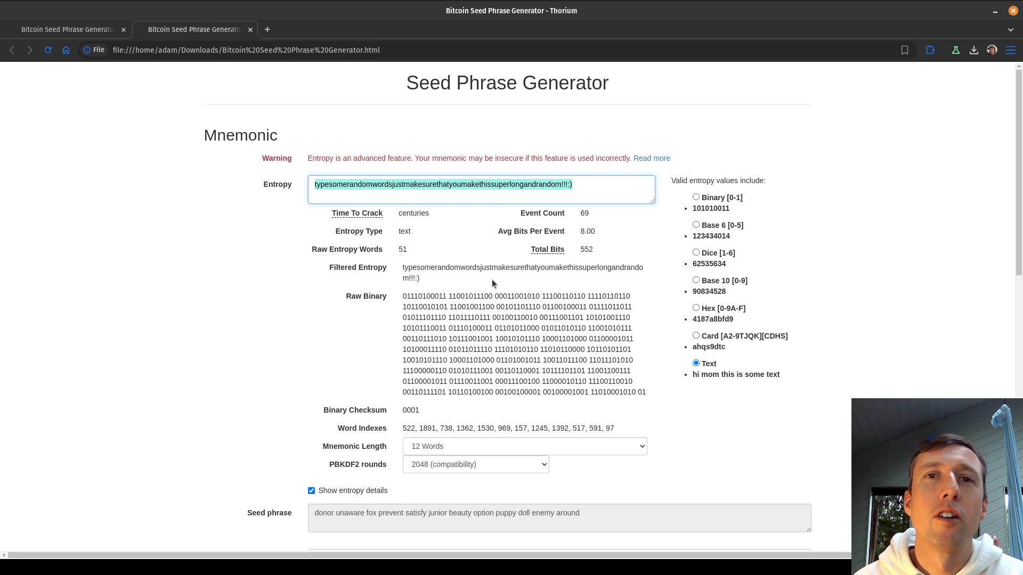
# Scroll to the Derived Addresses table and select the first bc1 address, /0/0.
pyautogui.click(576, 471)
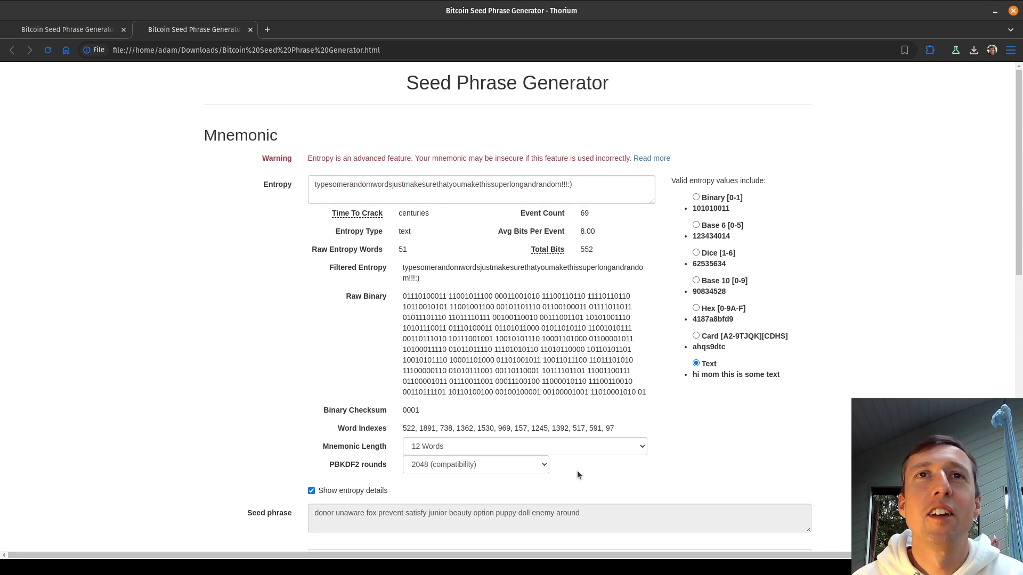
pyautogui.scroll(-2, 576, 473)
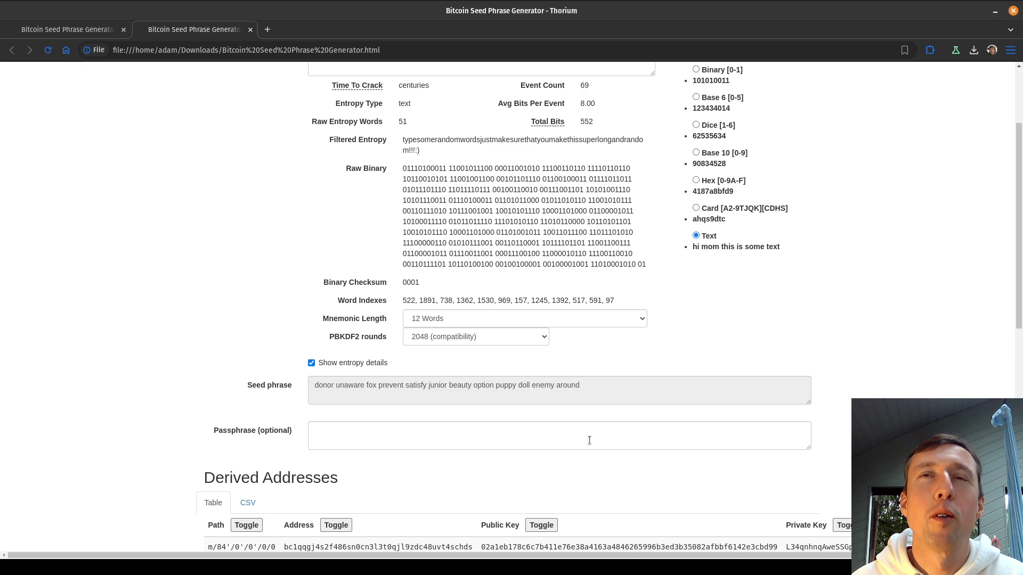
pyautogui.tripleClick(587, 391)
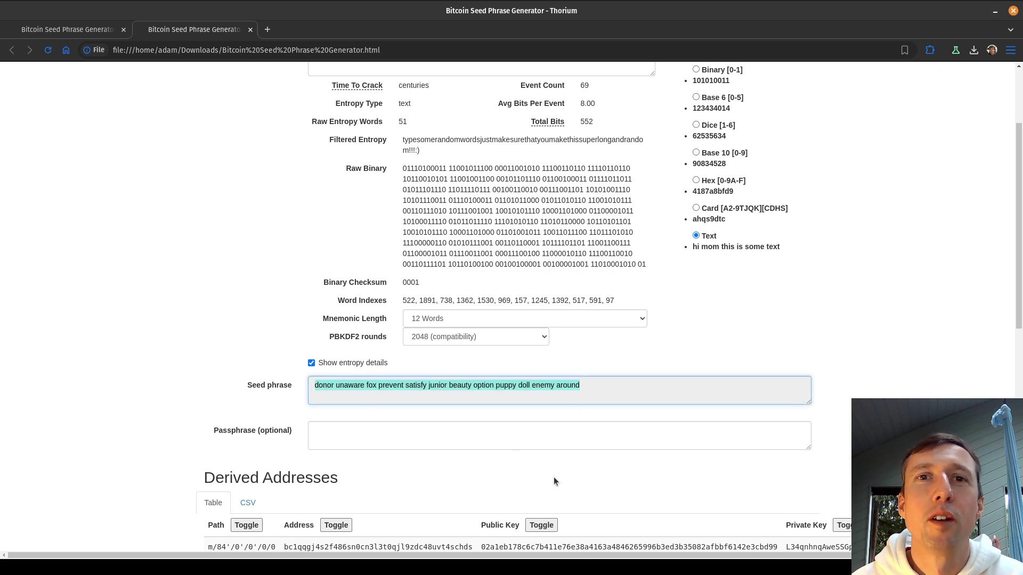
pyautogui.click(430, 488)
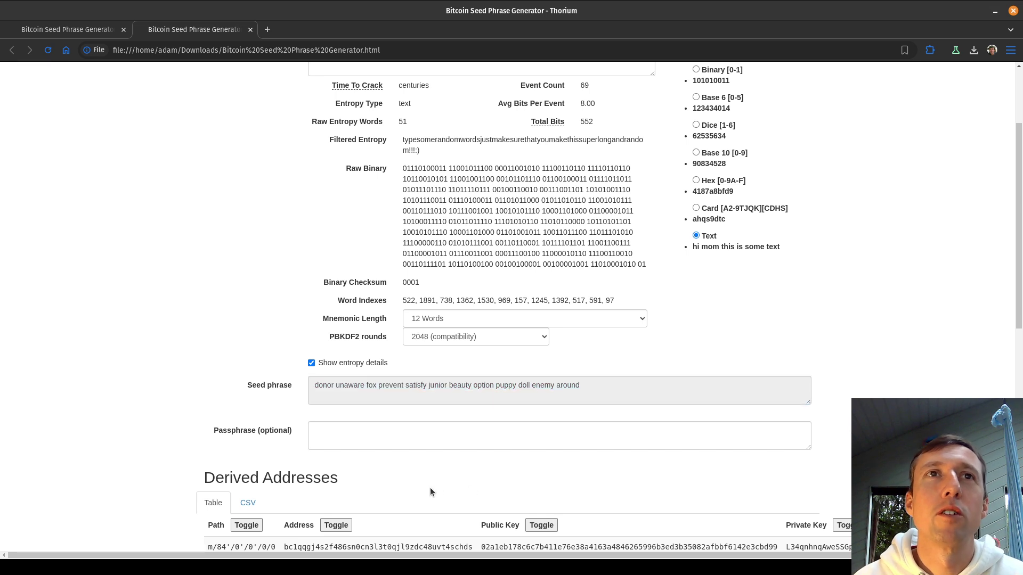
pyautogui.scroll(-1, 421, 458)
pyautogui.click(458, 360)
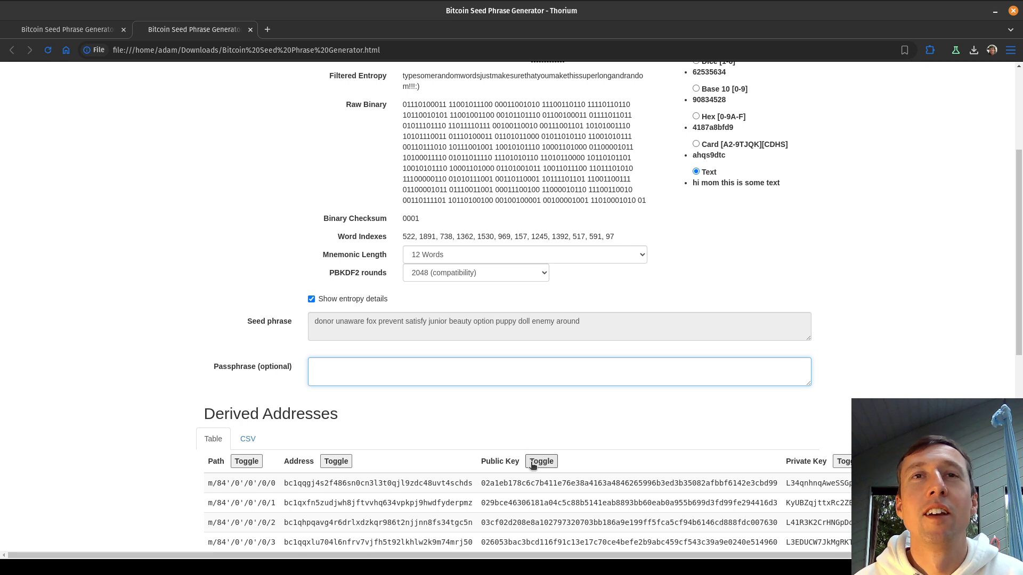
pyautogui.scroll(-2, 501, 506)
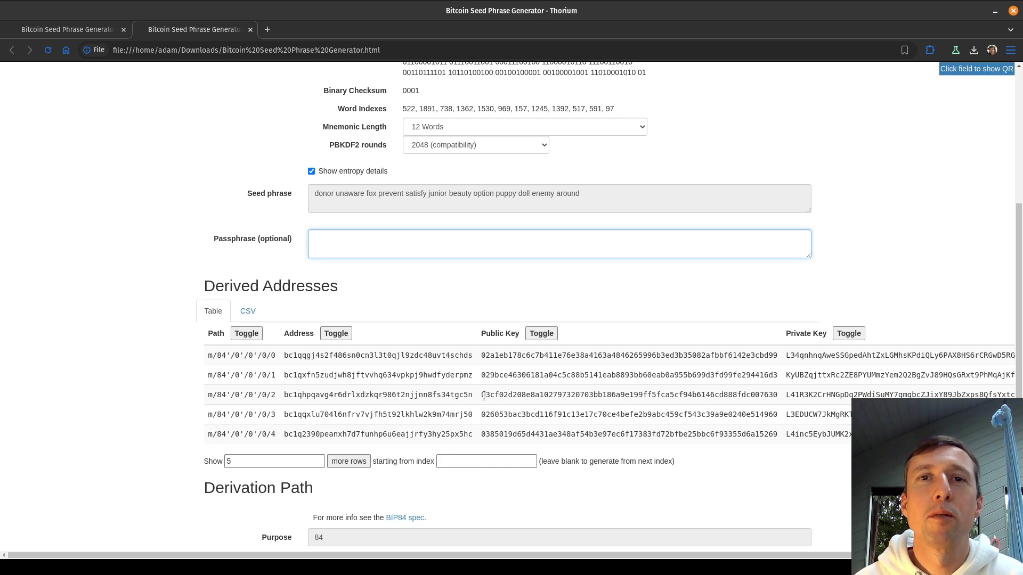
pyautogui.doubleClick(439, 355)
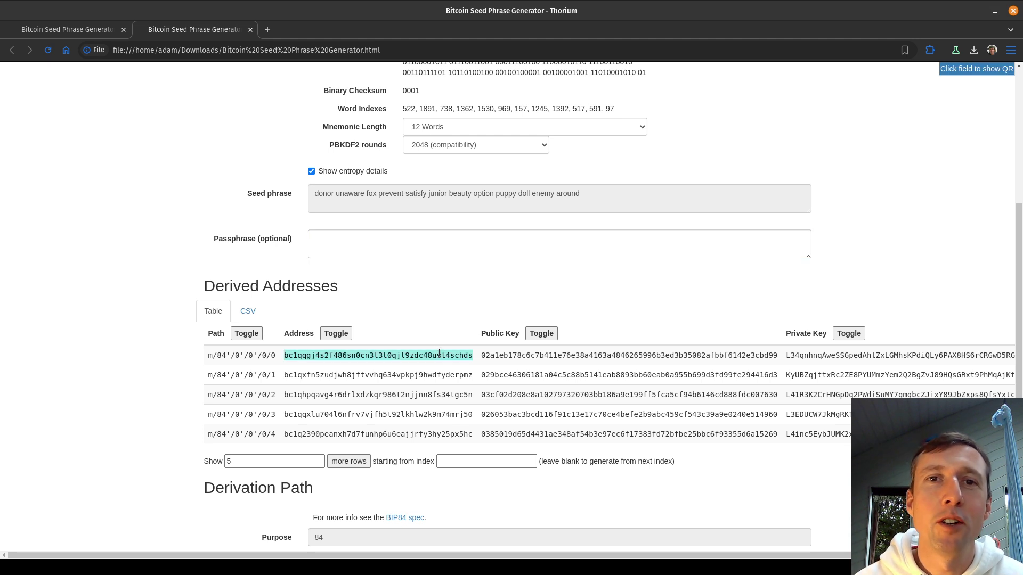